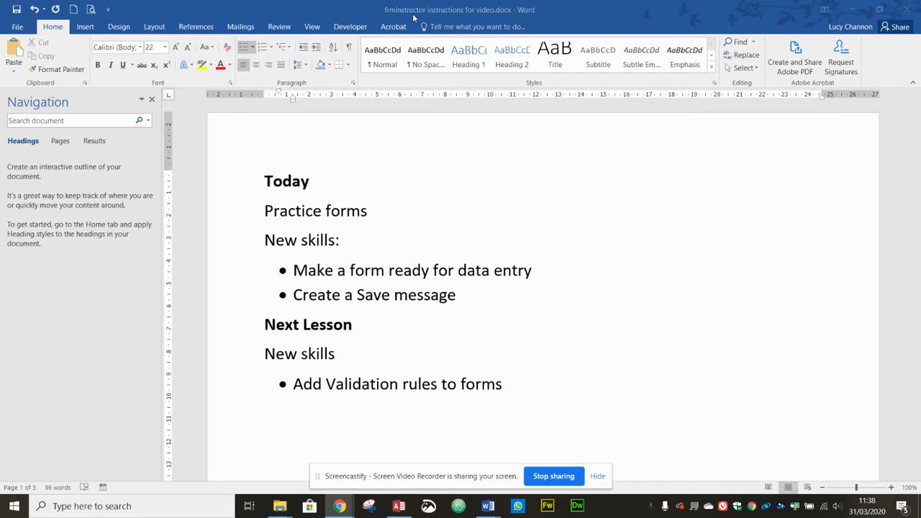
# - Switch from the Word instructions to the Access database and open the tblInstructor table in Design View
pyautogui.moveTo(416, 15); pyautogui.dragTo(0, 0)
pyautogui.hotkey('alt', 'Tab')
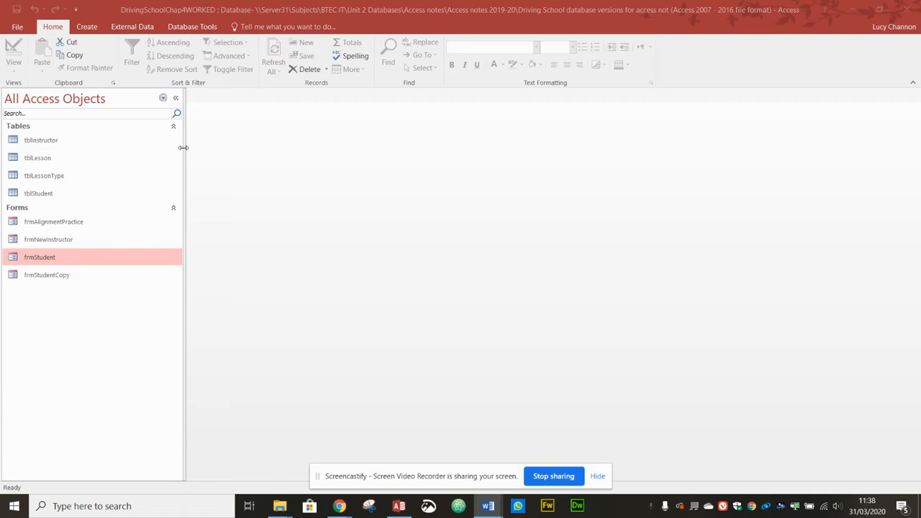
pyautogui.click(45, 141)
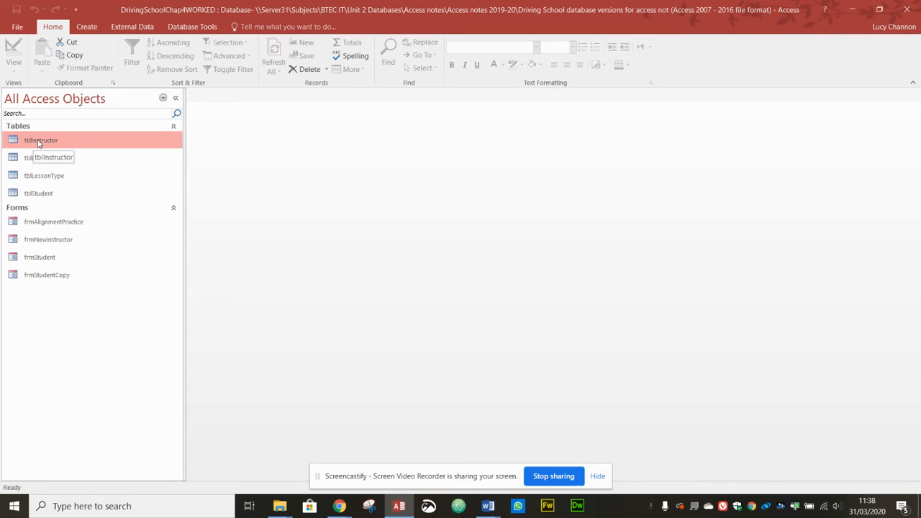
pyautogui.doubleClick(39, 142)
pyautogui.click(13, 54)
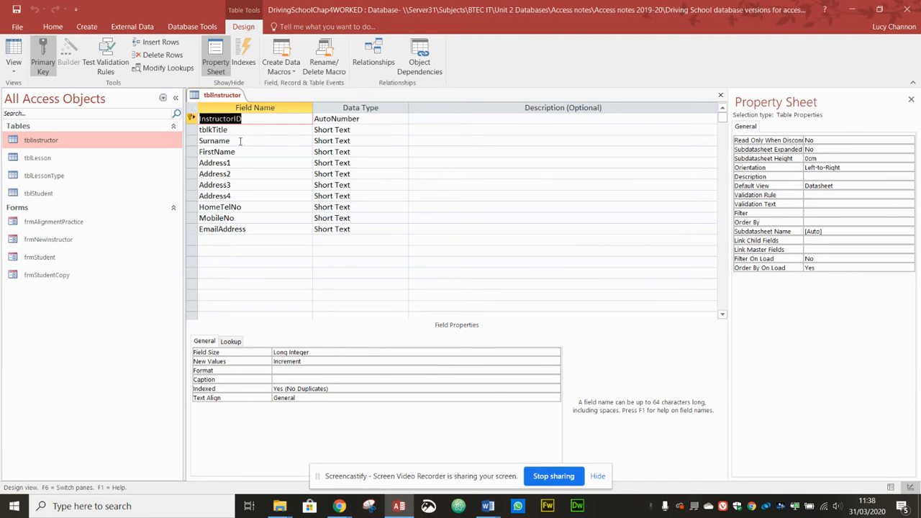
# - Examine the Input Mask properties of the Surname and FirstName fields in tblInstructor and close the table
pyautogui.click(240, 141)
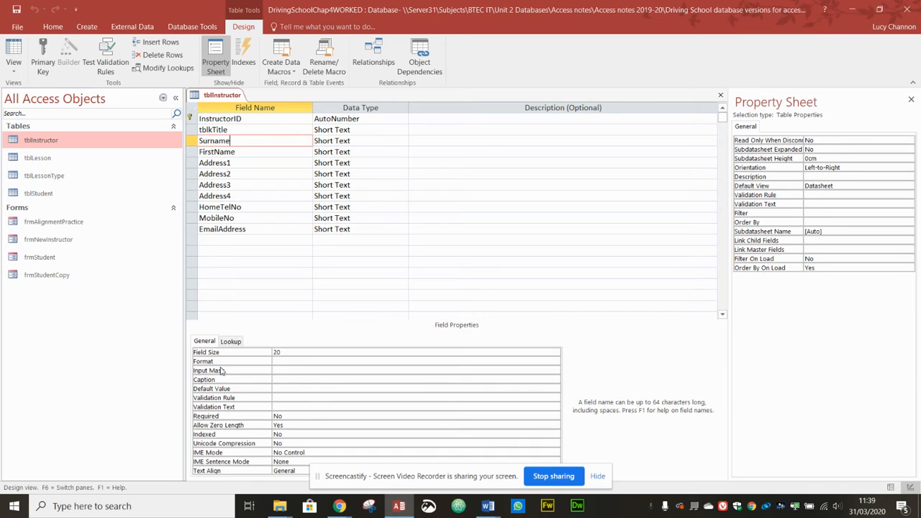
pyautogui.click(276, 370)
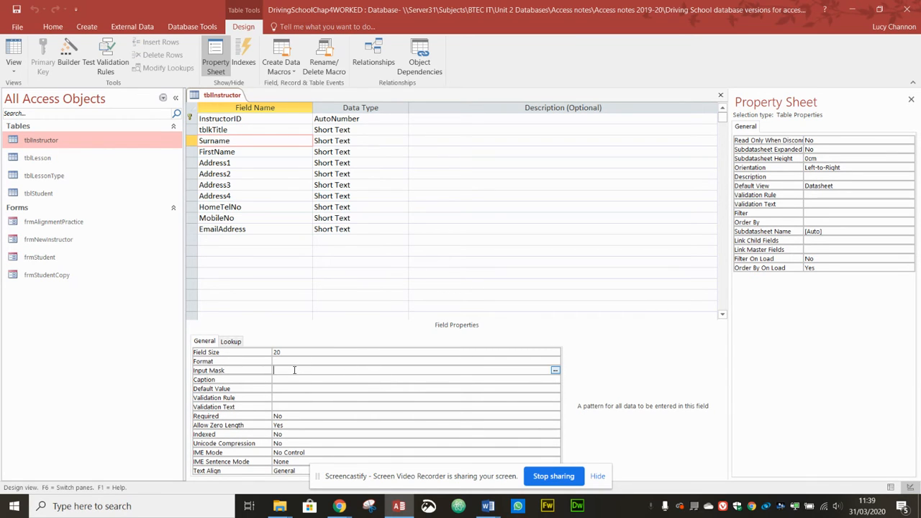
pyautogui.click(224, 152)
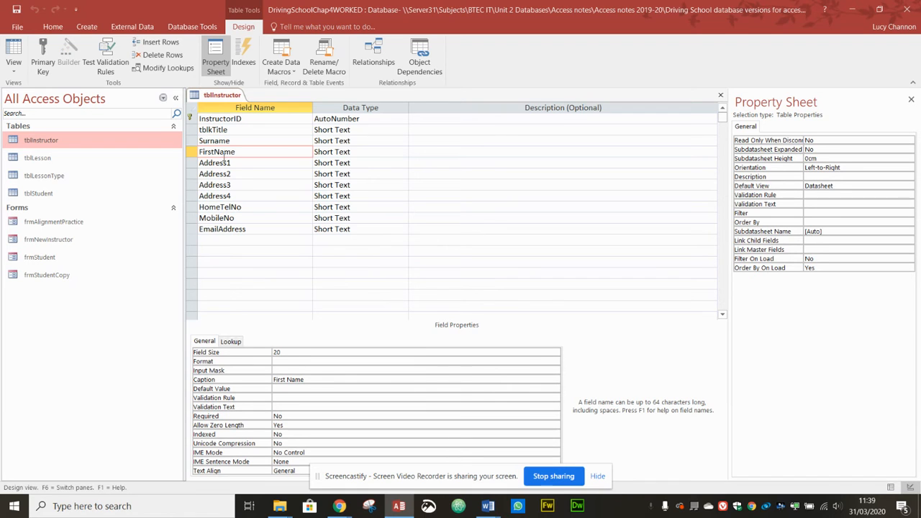
pyautogui.click(283, 371)
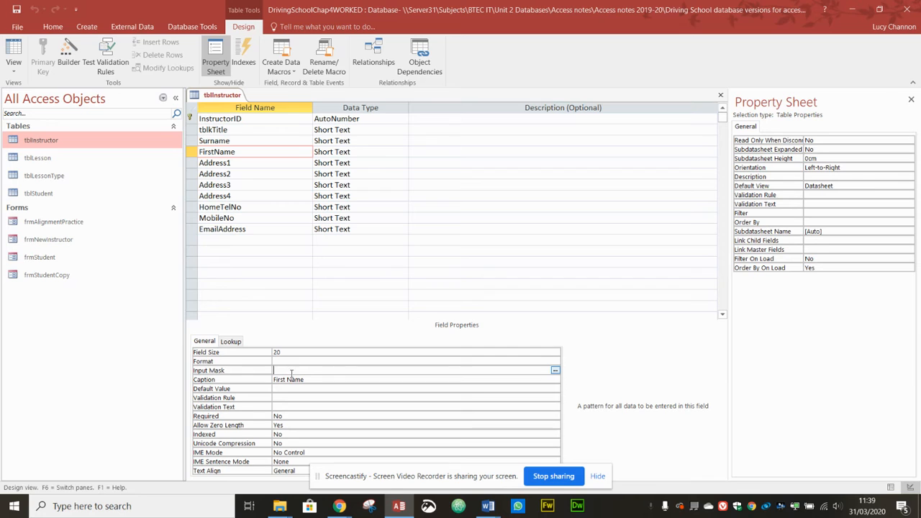
pyautogui.press('F6')
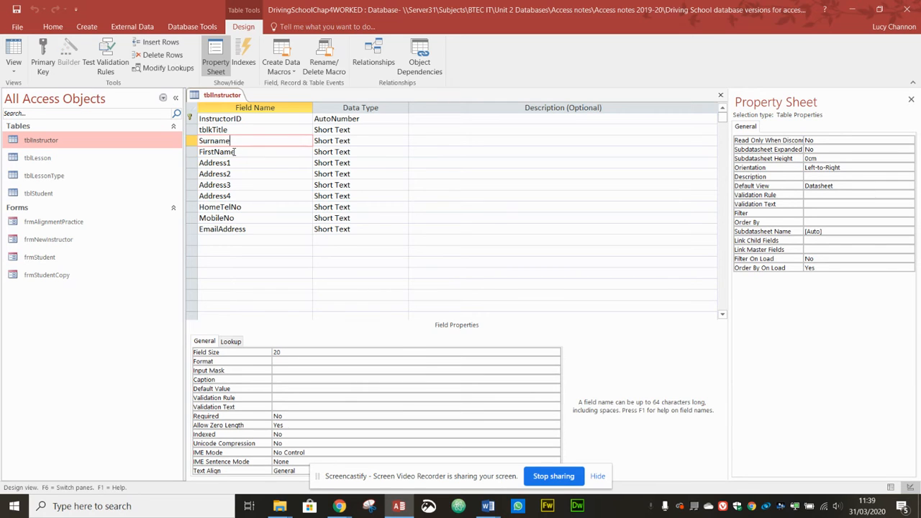
pyautogui.click(721, 95)
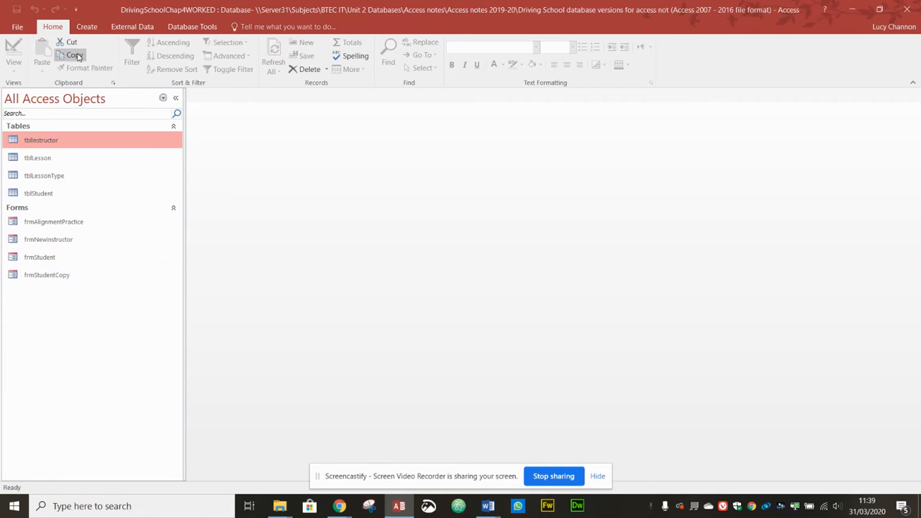
# - Start the Form Wizard with tblInstructor as the source and add all its fields to the form
pyautogui.click(96, 28)
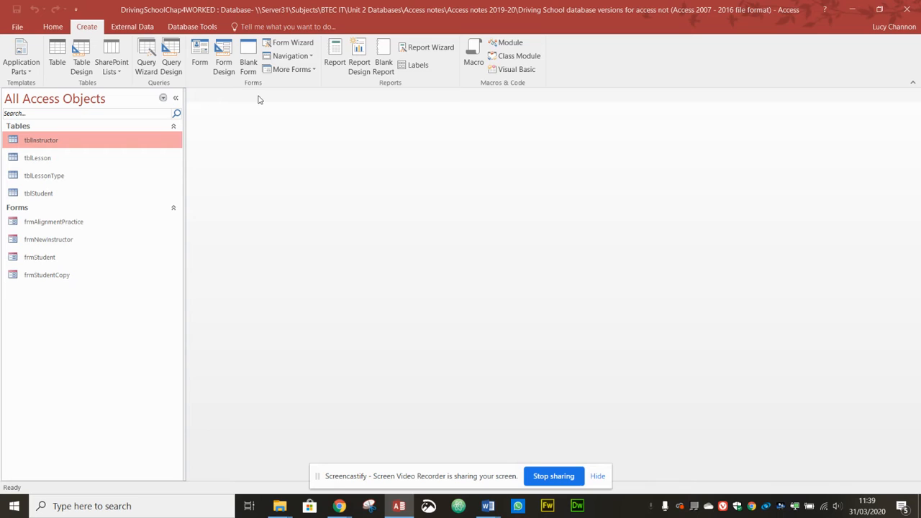
pyautogui.click(286, 44)
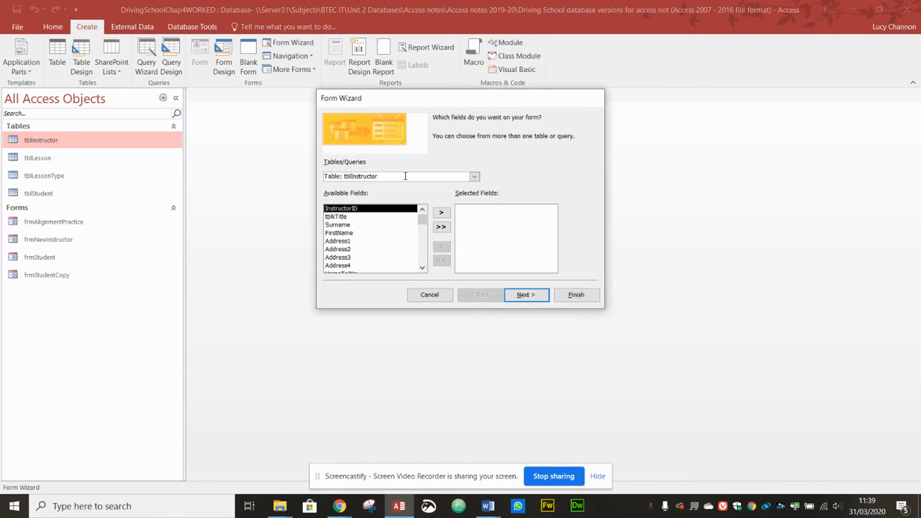
pyautogui.click(475, 178)
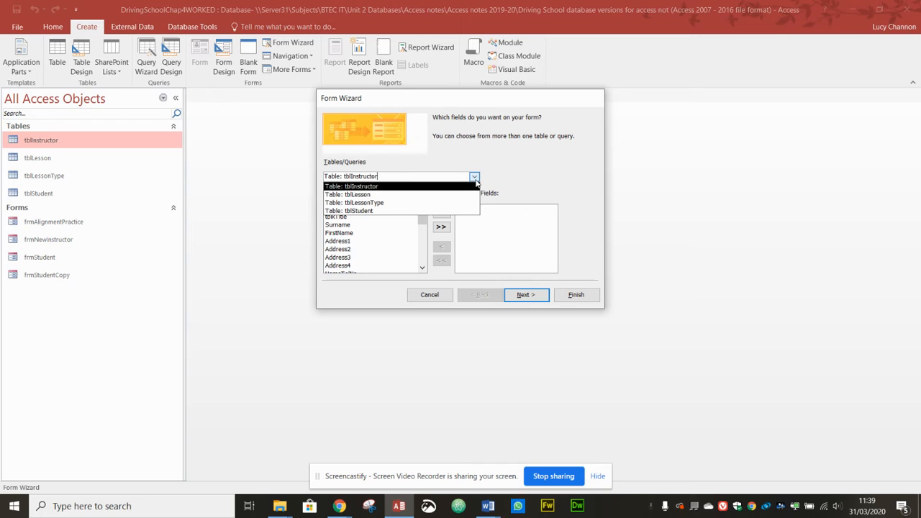
pyautogui.click(365, 189)
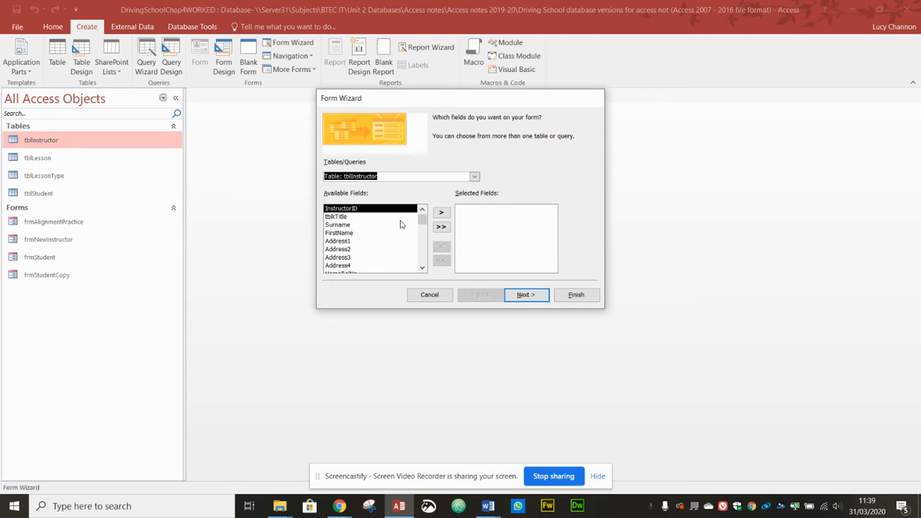
pyautogui.click(445, 228)
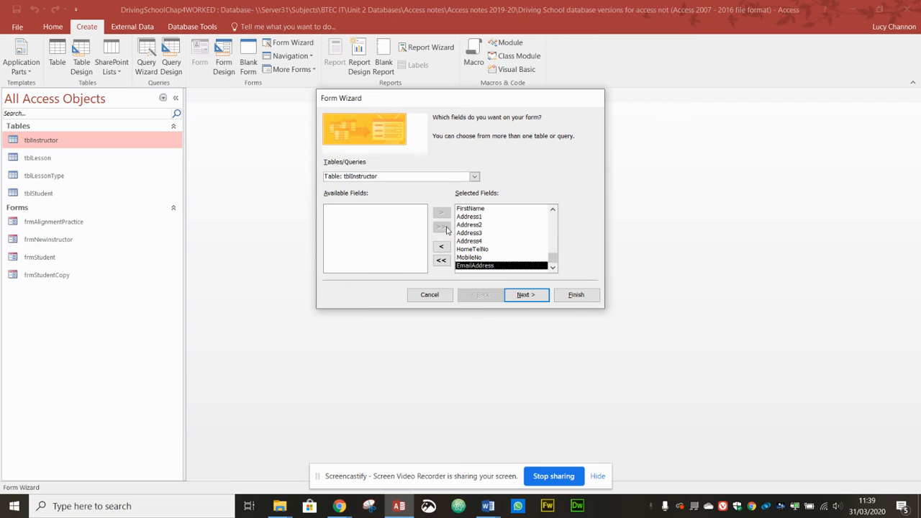
# - Keep the Columnar layout, title the form frmNewInstructor1, and finish the wizard with the form open for viewing
pyautogui.click(536, 297)
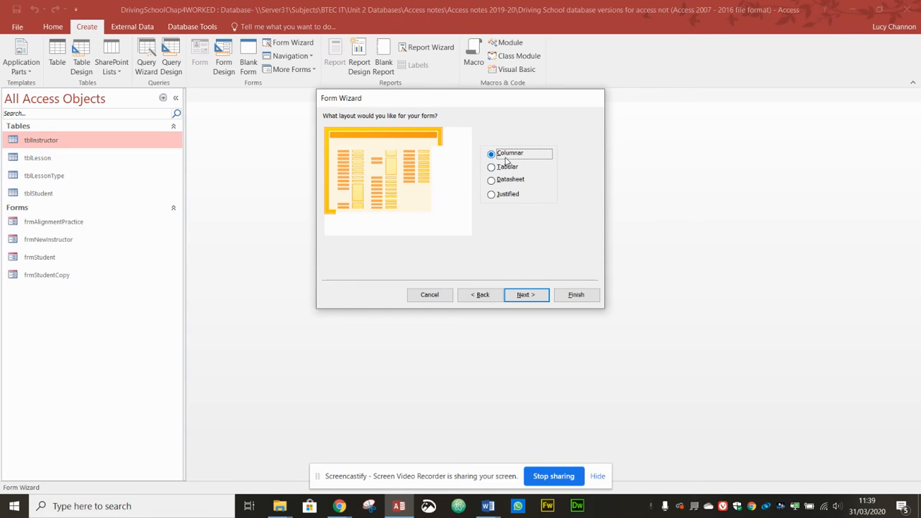
pyautogui.click(523, 296)
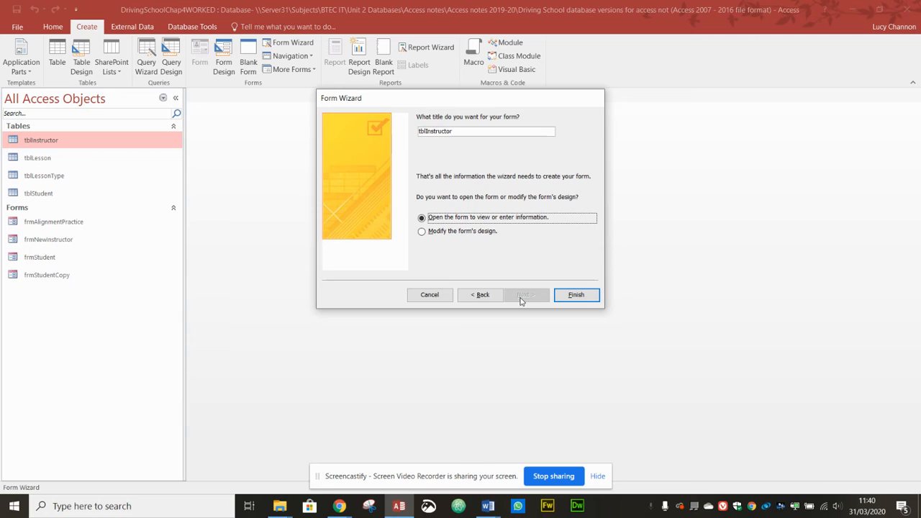
pyautogui.doubleClick(452, 132)
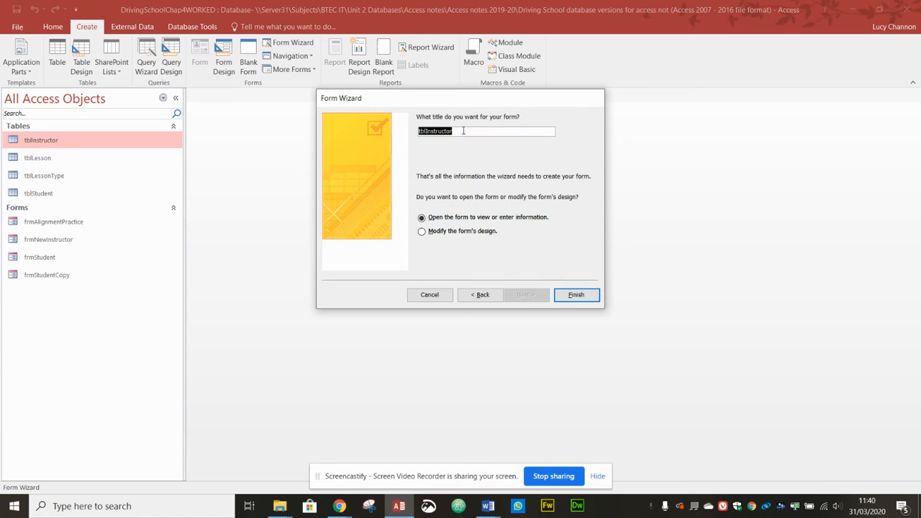
pyautogui.write('frmNewInstructor')
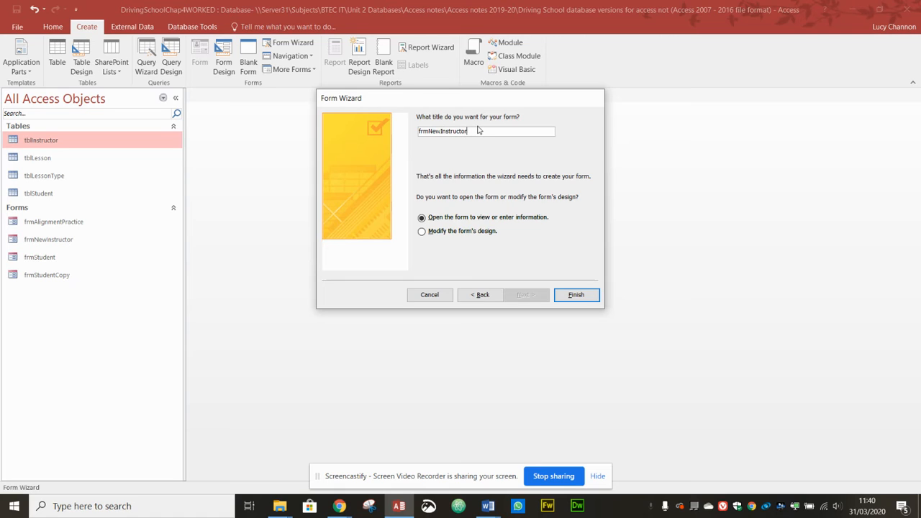
pyautogui.write('1')
pyautogui.click(575, 295)
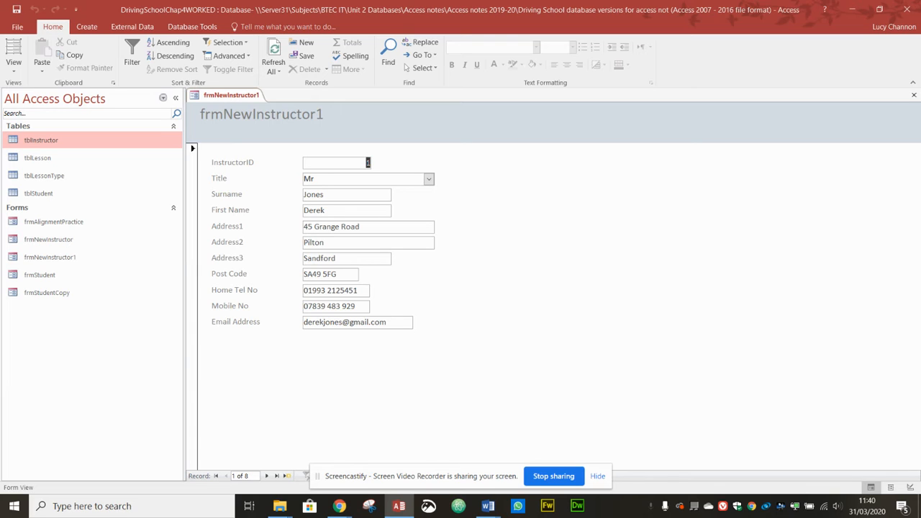
# - Review the form design tasks in the Word instructions and compare them with the finished frmNewInstructor form in Access
pyautogui.hotkey('alt', 'Tab')
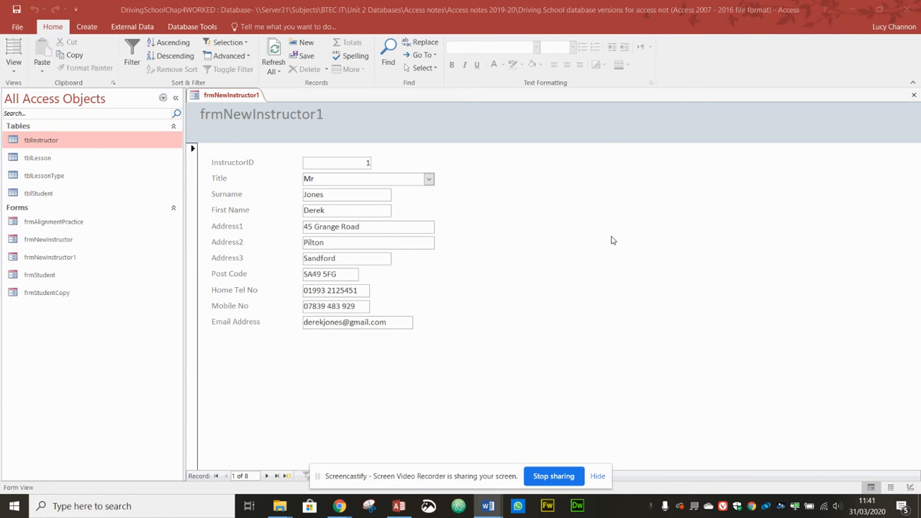
pyautogui.moveTo(0, 14); pyautogui.dragTo(396, 26)
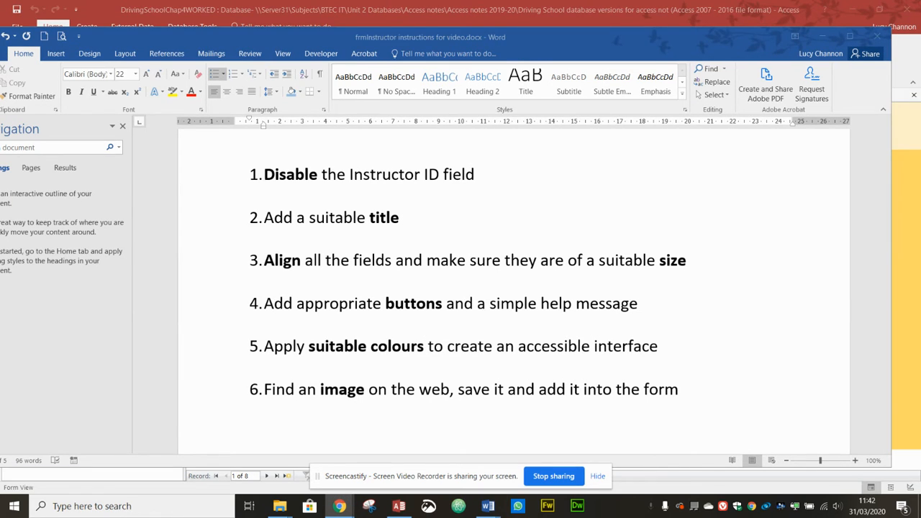
pyautogui.moveTo(423, 36); pyautogui.dragTo(1, 2)
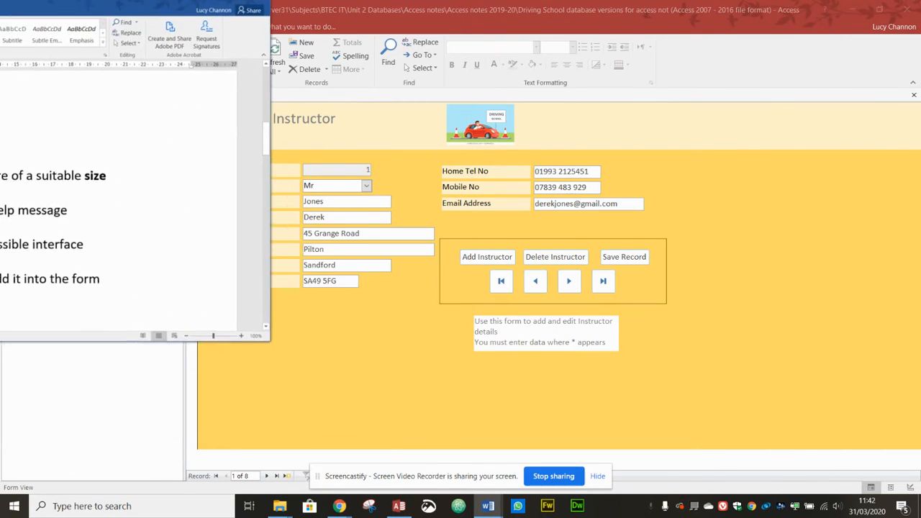
pyautogui.press('super+Down')
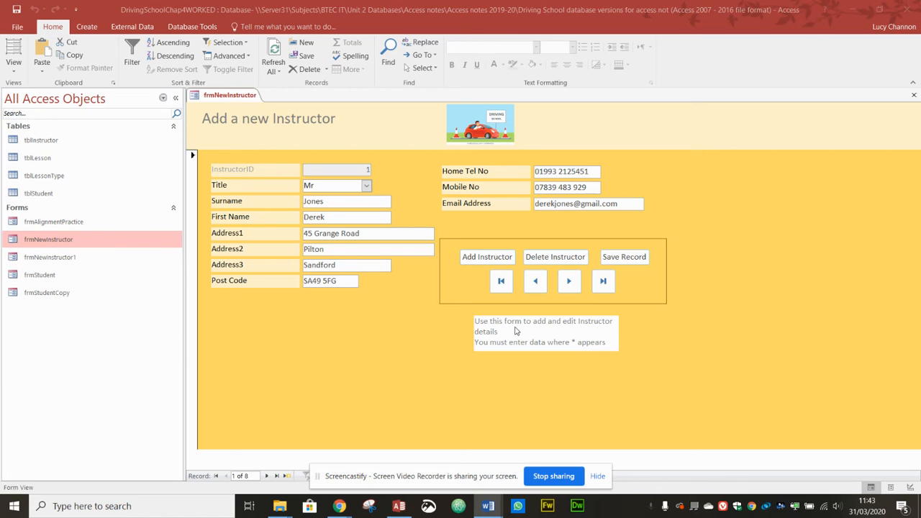
# - Close frmNewInstructor with its design changes saved and reopen it in Design View
pyautogui.click(914, 97)
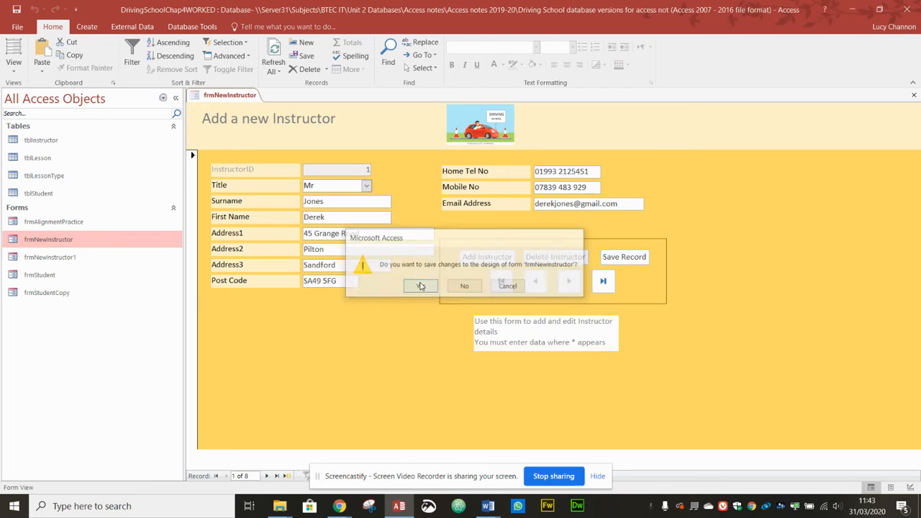
pyautogui.click(421, 286)
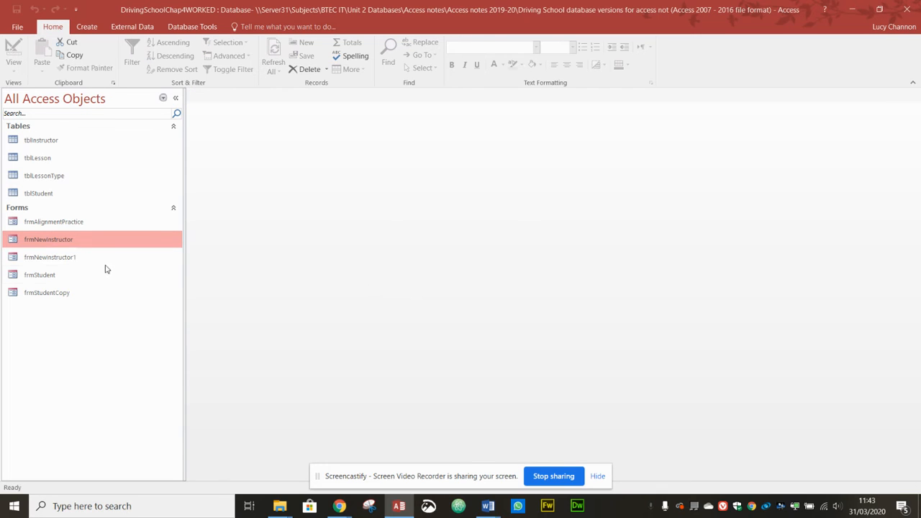
pyautogui.doubleClick(42, 243)
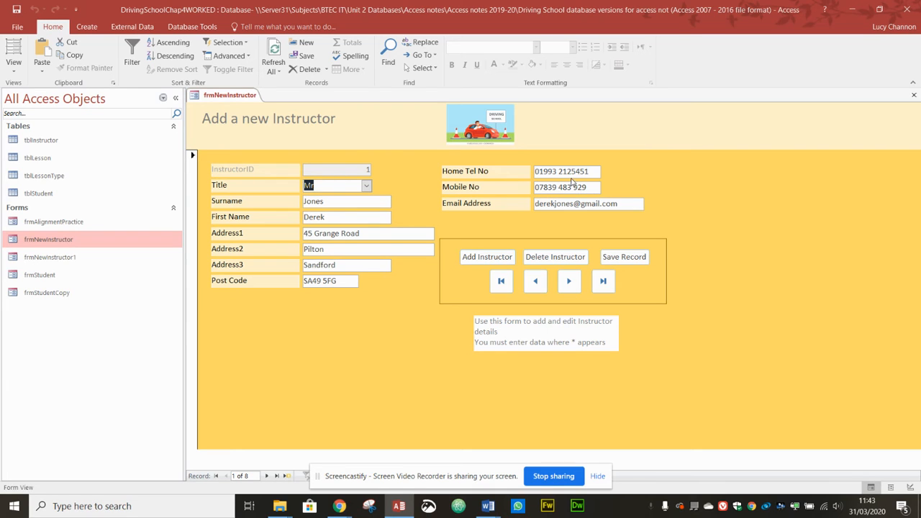
pyautogui.click(14, 63)
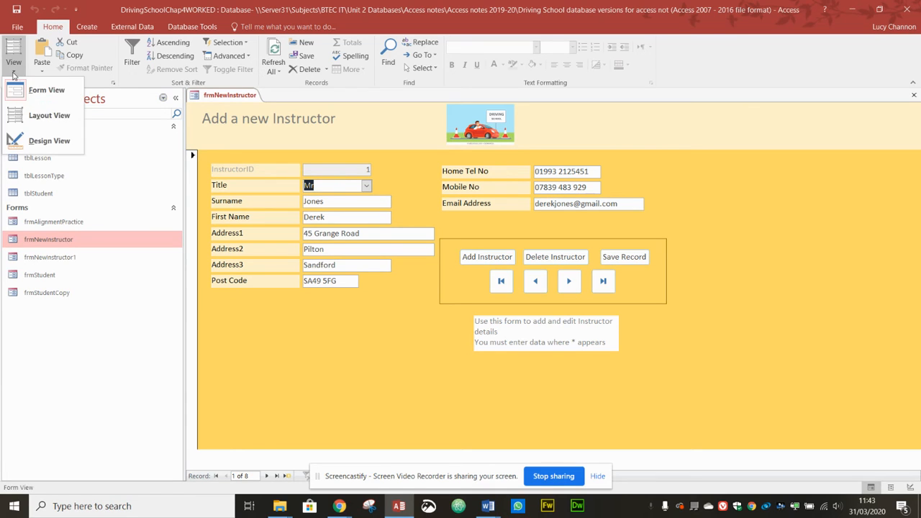
pyautogui.click(50, 142)
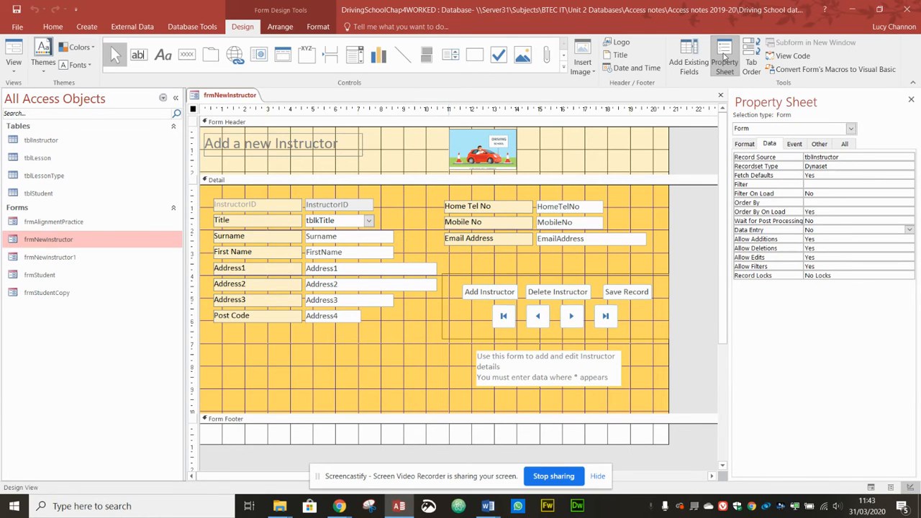
# - Set the frmNewInstructor form's Data Entry property to Yes in the Property Sheet, and save and close the form
pyautogui.click(725, 58)
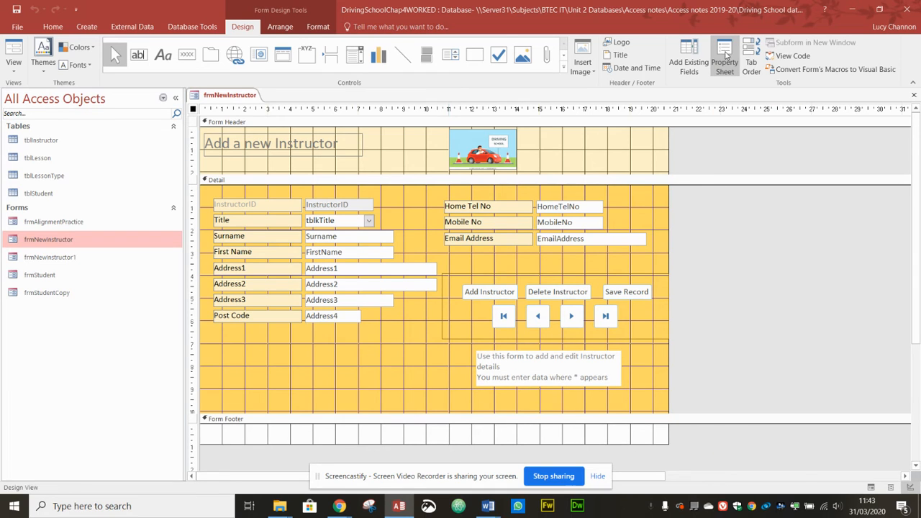
pyautogui.click(725, 58)
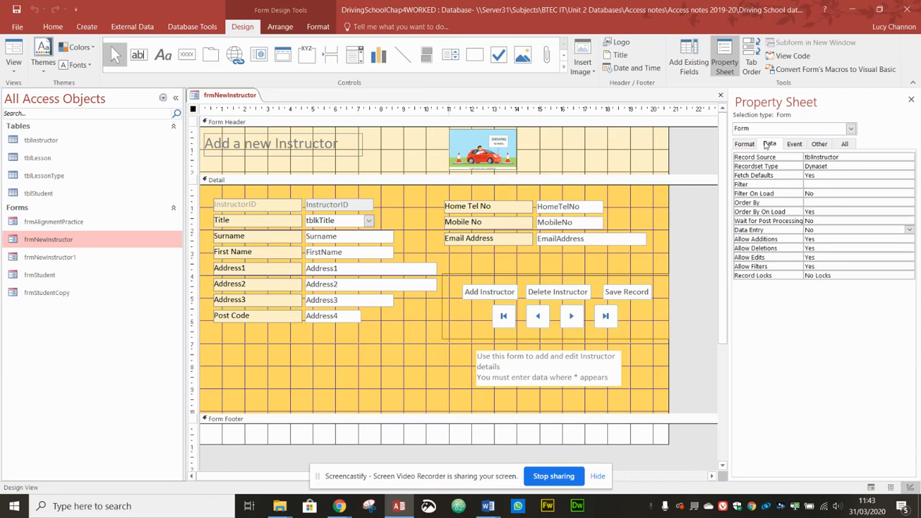
pyautogui.click(822, 230)
pyautogui.click(909, 231)
pyautogui.click(810, 239)
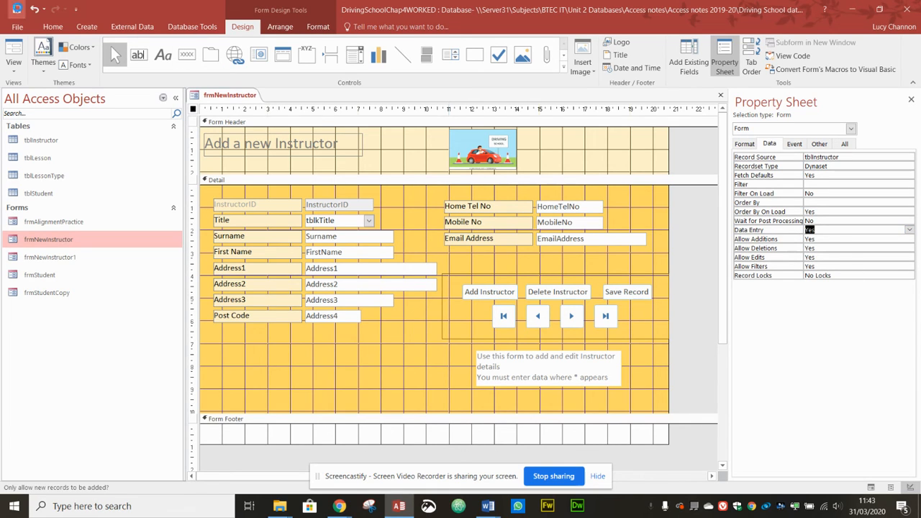
pyautogui.click(721, 95)
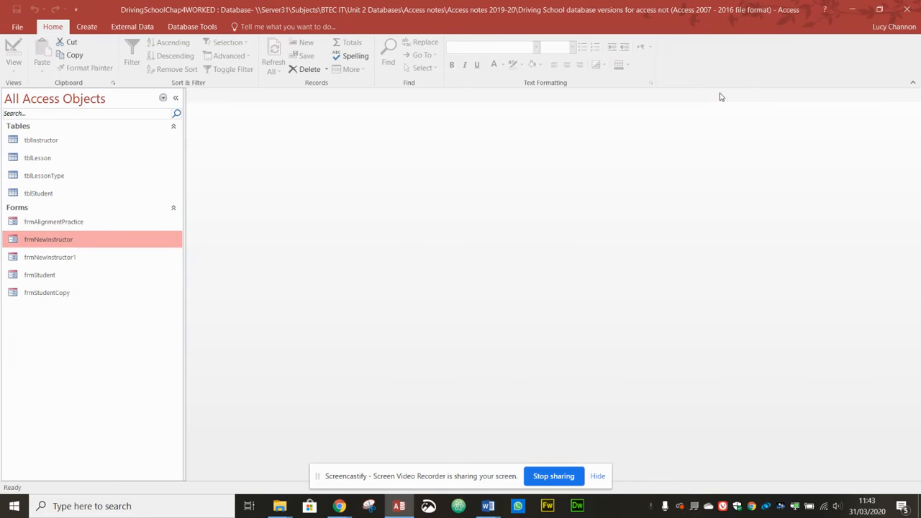
# - Reopen frmNewInstructor in Form View to check the blank record and its Title choices
pyautogui.doubleClick(49, 240)
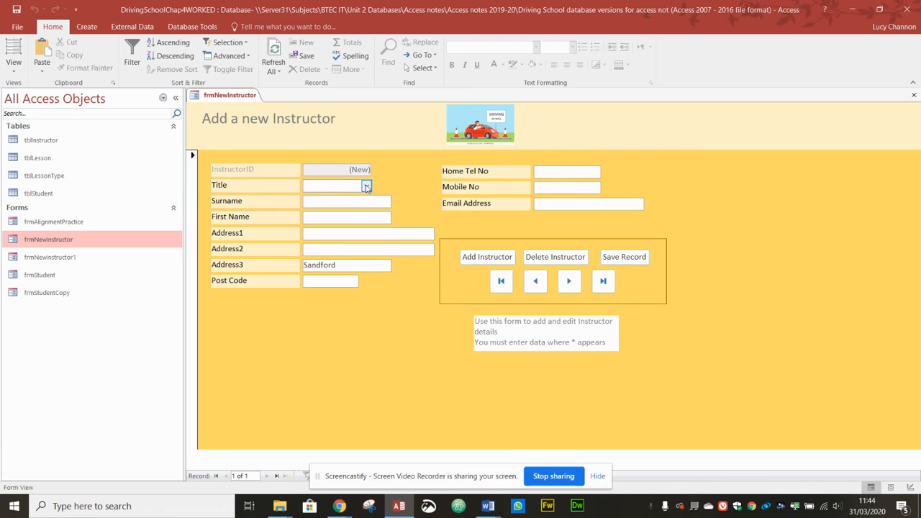
pyautogui.click(367, 186)
pyautogui.click(368, 187)
# - Bring up the Word instructions and read on from task 7 to task 8, about creating a save message
pyautogui.moveTo(0, 97); pyautogui.dragTo(317, 34)
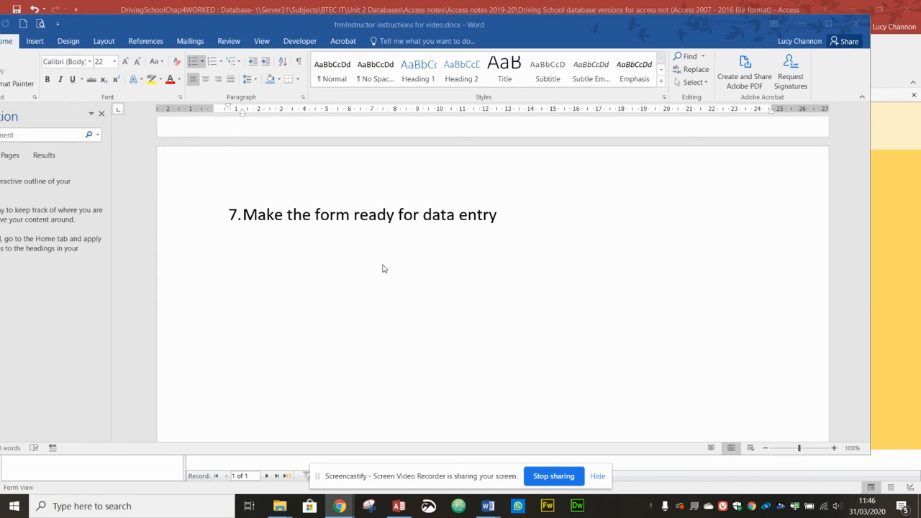
pyautogui.scroll(-10, 382, 269)
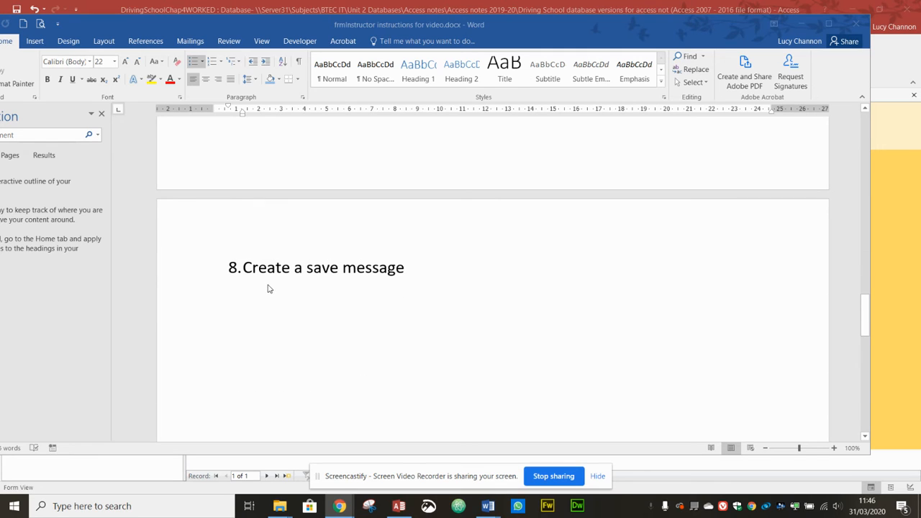
# - Move the Word instructions out of view and save the completed instructor record in frmNewInstructor with its Save Record button
pyautogui.scroll(-1, 269, 289)
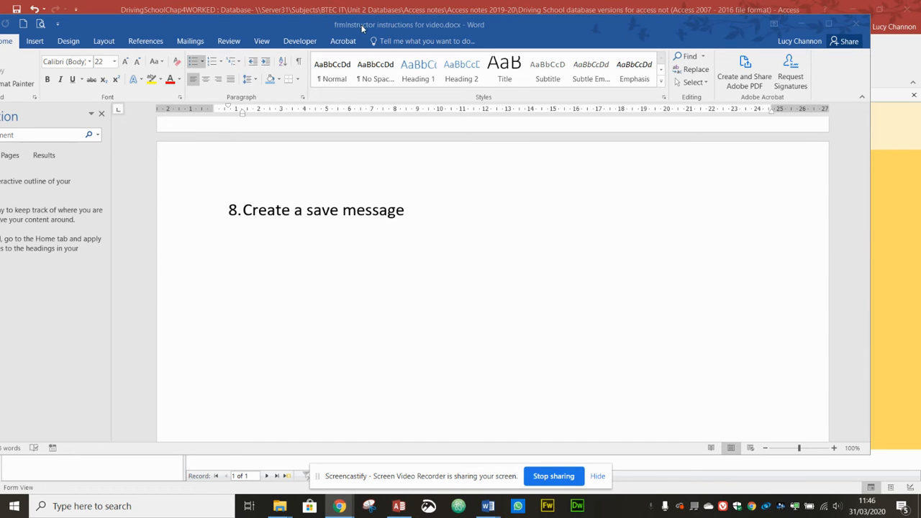
pyautogui.moveTo(364, 27); pyautogui.dragTo(0, 0)
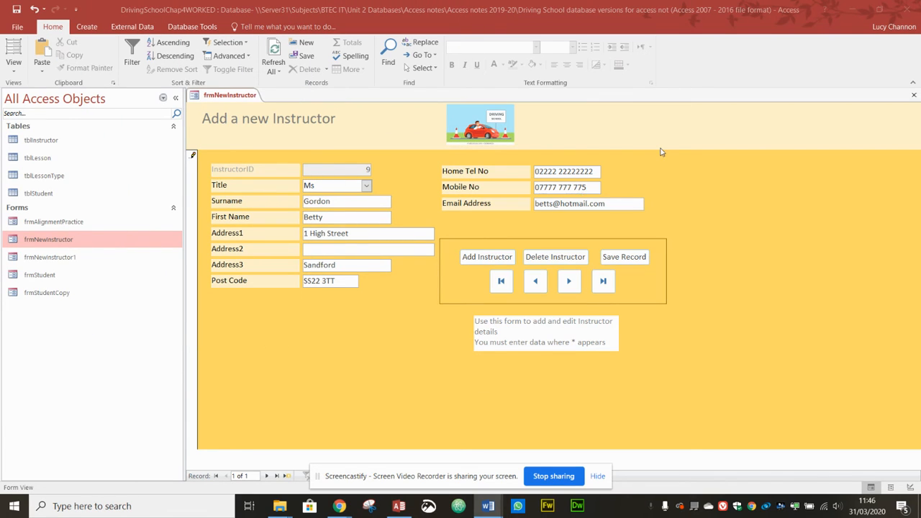
pyautogui.click(626, 261)
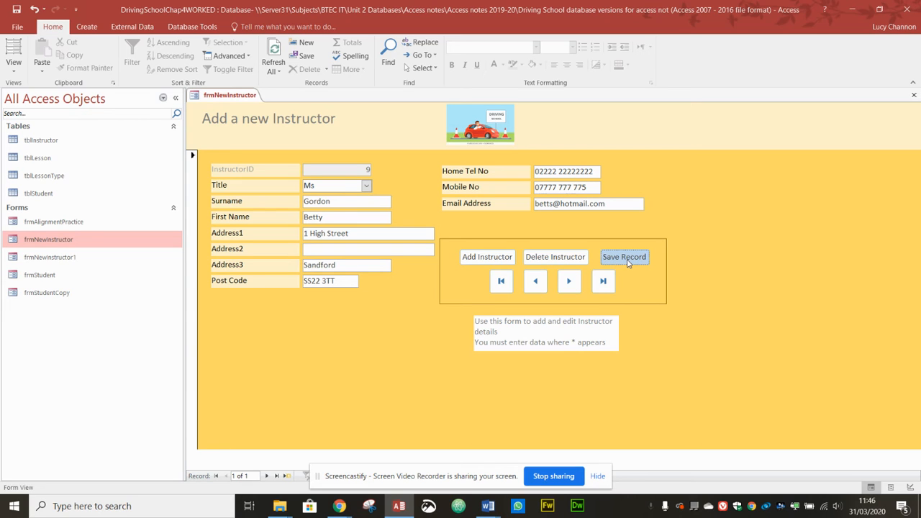
# - Check the saved instructor's record in the tblInstructor table, close the table and try the form's Save Record button again
pyautogui.click(38, 143)
pyautogui.doubleClick(38, 143)
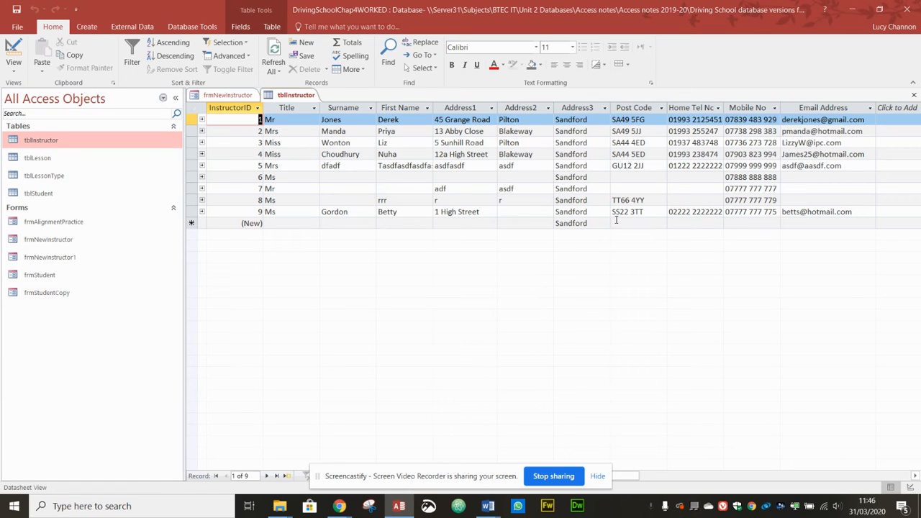
pyautogui.rightClick(310, 98)
pyautogui.click(330, 118)
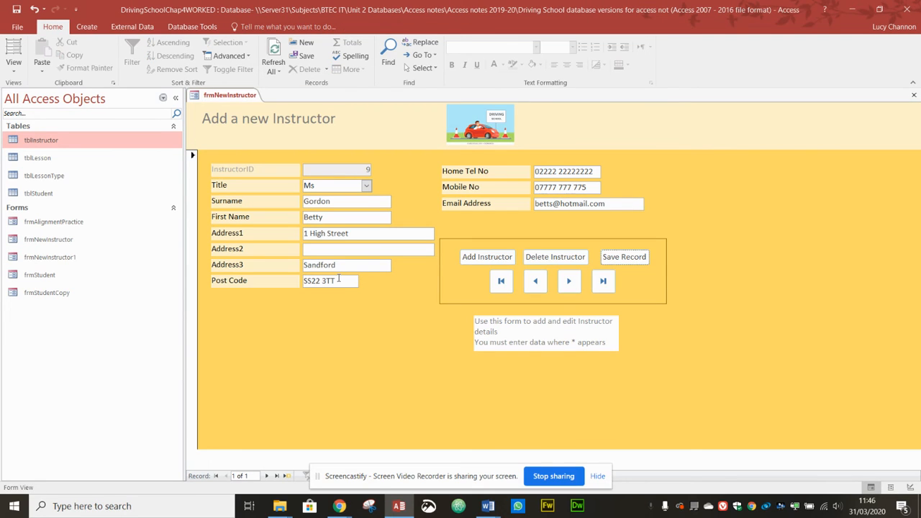
pyautogui.click(624, 262)
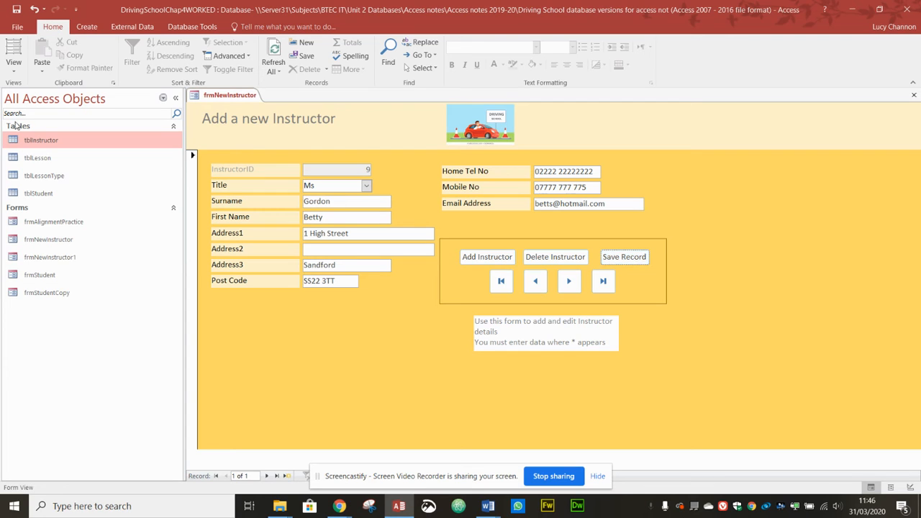
# - Switch frmNewInstructor to Design View and collapse the list of database objects
pyautogui.click(14, 72)
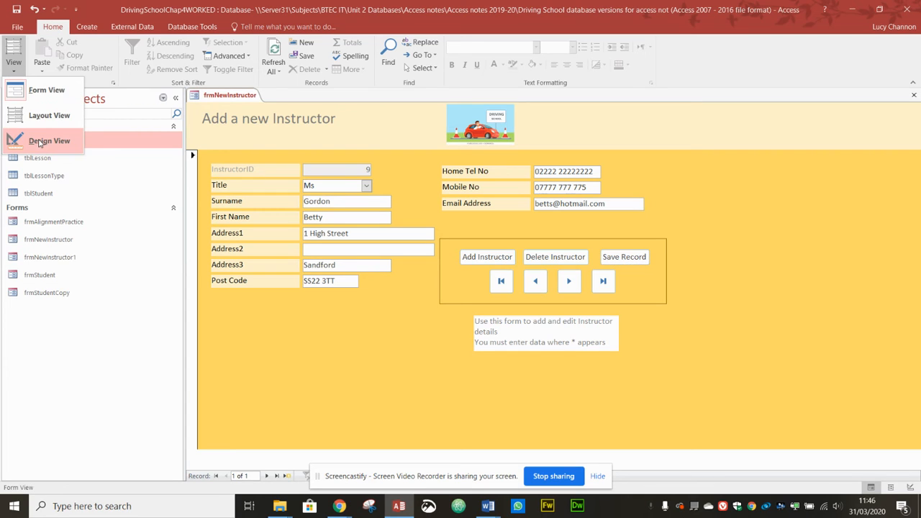
pyautogui.click(40, 142)
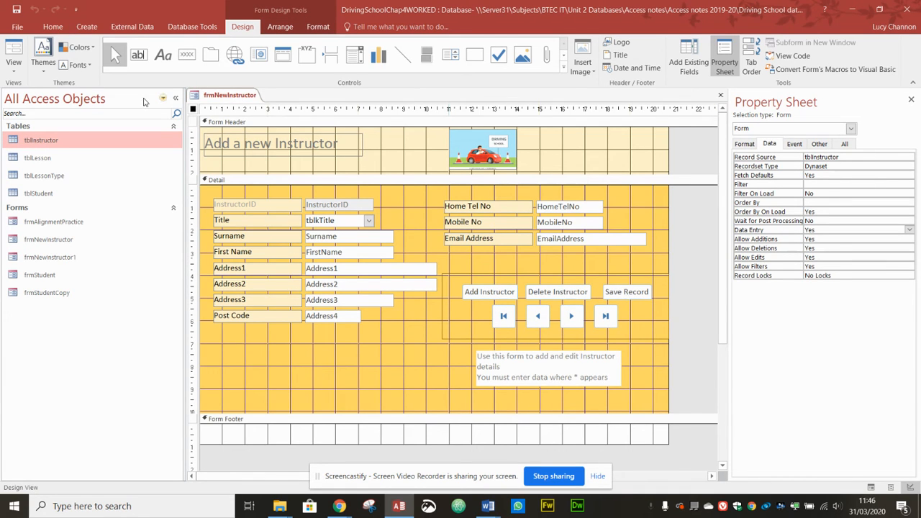
pyautogui.click(175, 97)
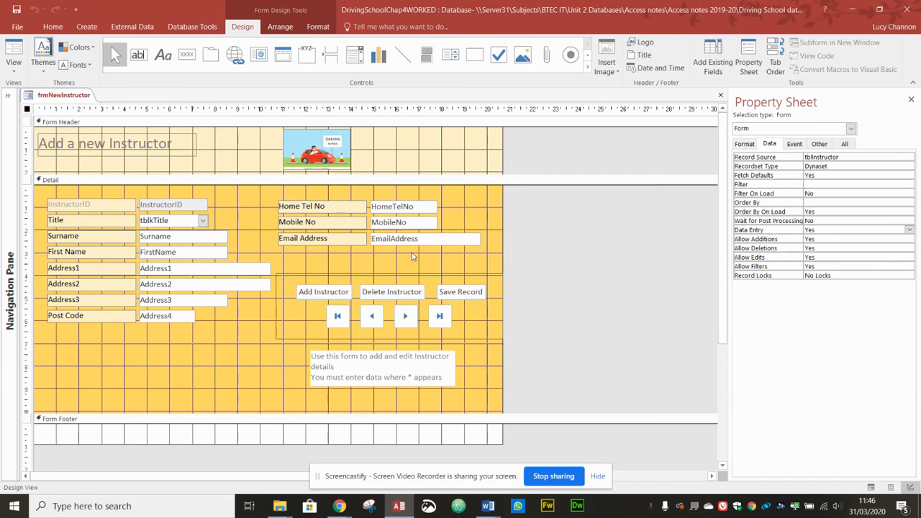
# - Open the embedded macro behind the Save Record button's On Click event for editing
pyautogui.click(462, 292)
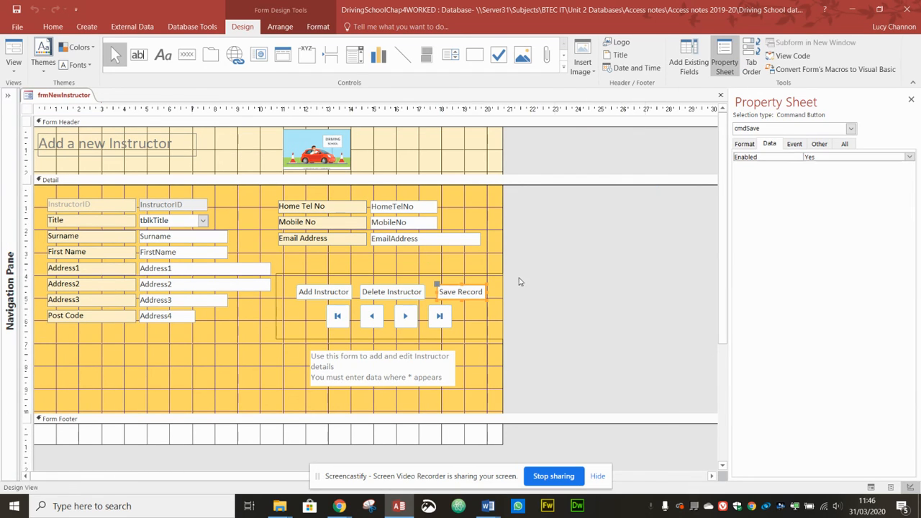
pyautogui.moveTo(727, 189); pyautogui.dragTo(671, 186)
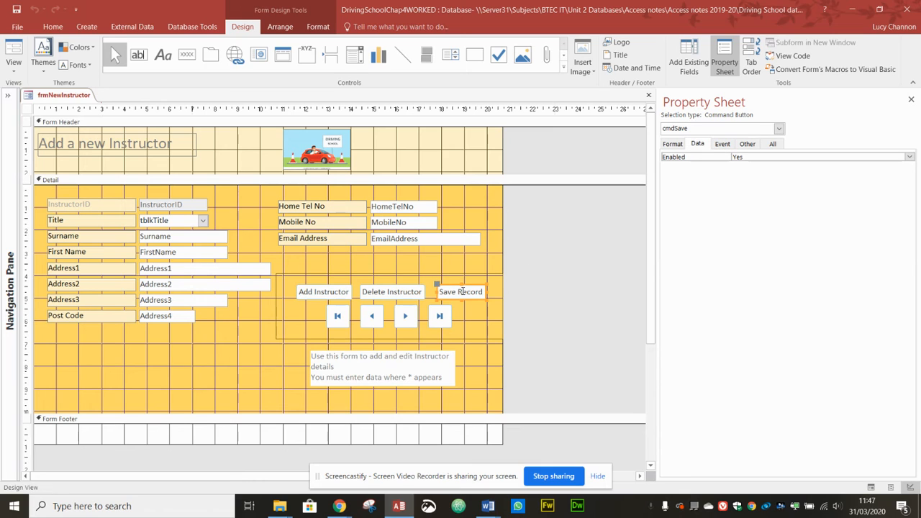
pyautogui.click(723, 144)
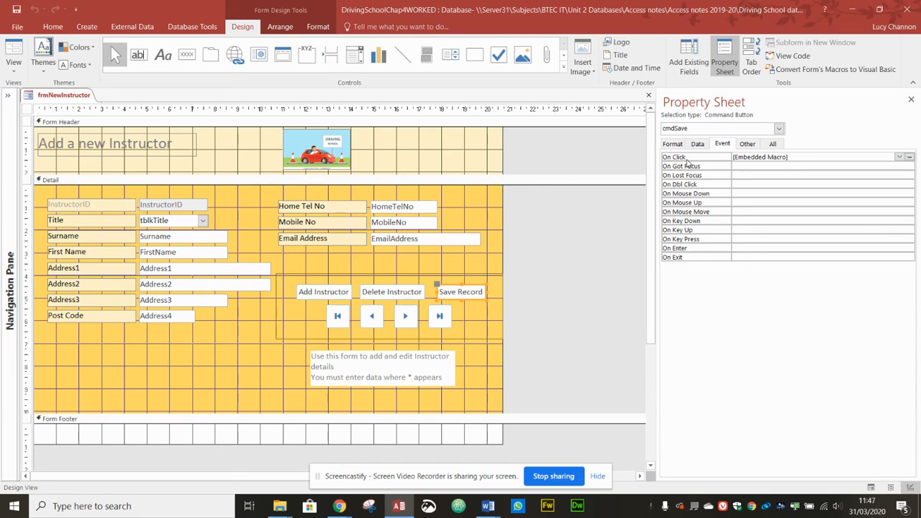
pyautogui.click(908, 157)
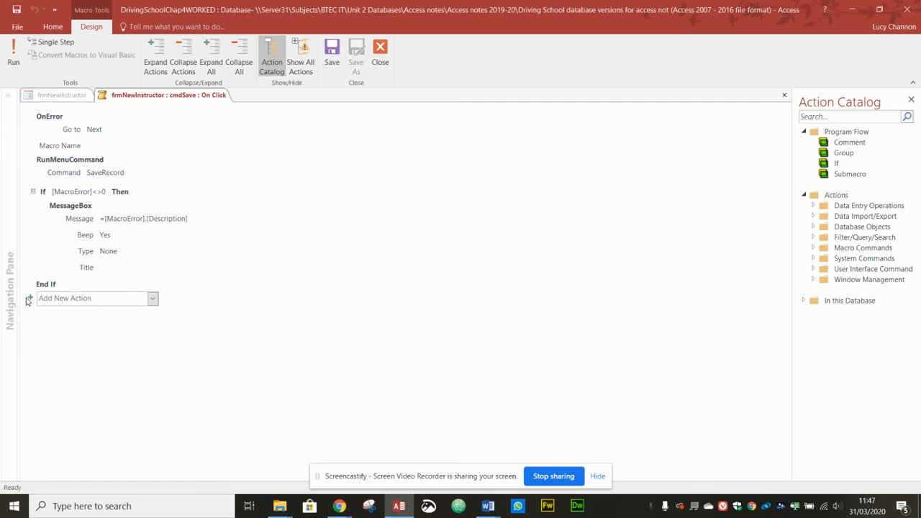
# - Add a MessageBox action with the message "Your new instructor has been saved successfully" and the title "Record Saved"
pyautogui.click(155, 301)
pyautogui.scroll(-3, 90, 197)
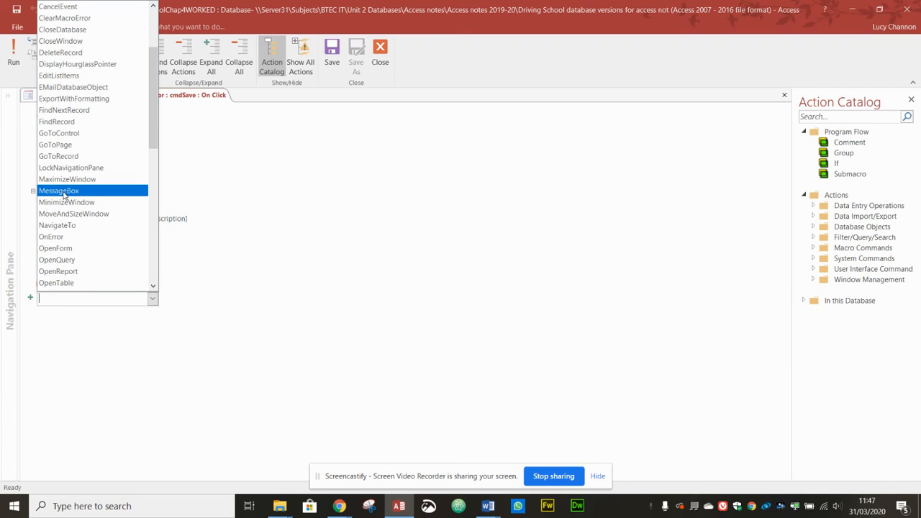
pyautogui.click(63, 192)
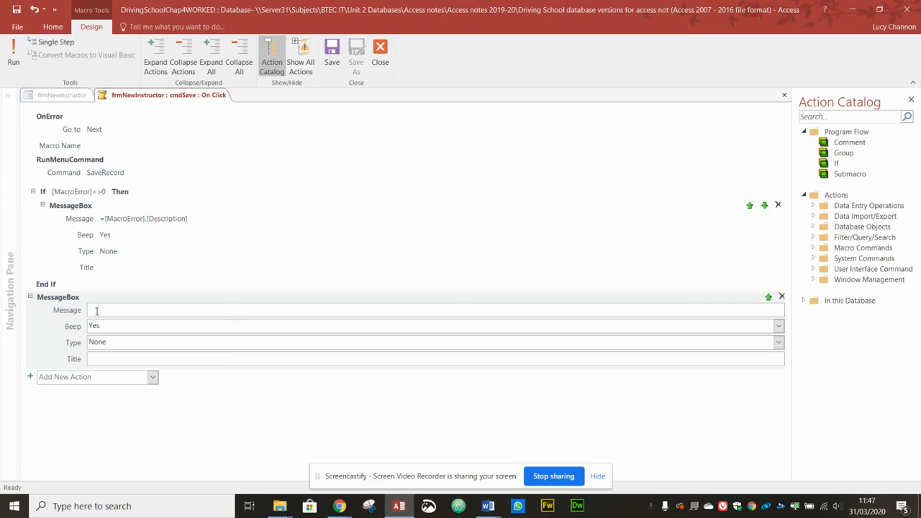
pyautogui.click(133, 309)
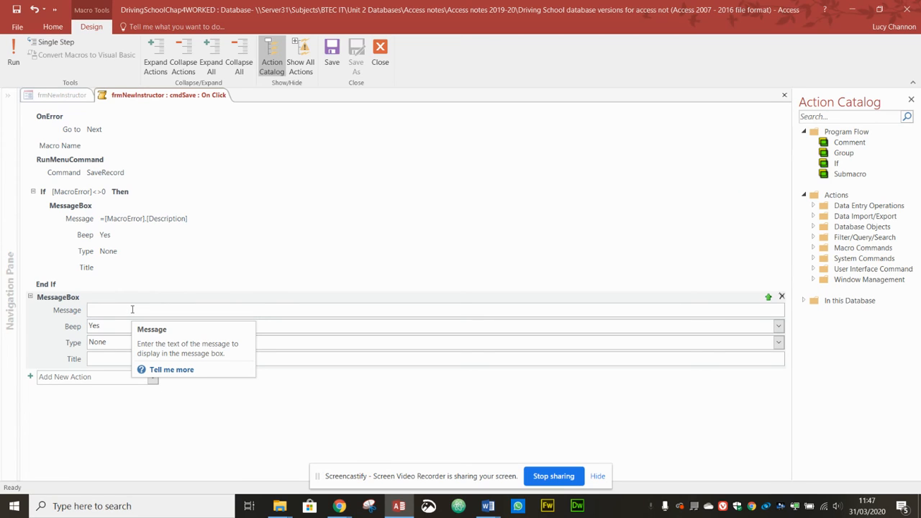
pyautogui.write('Your new instructor has been saved s')
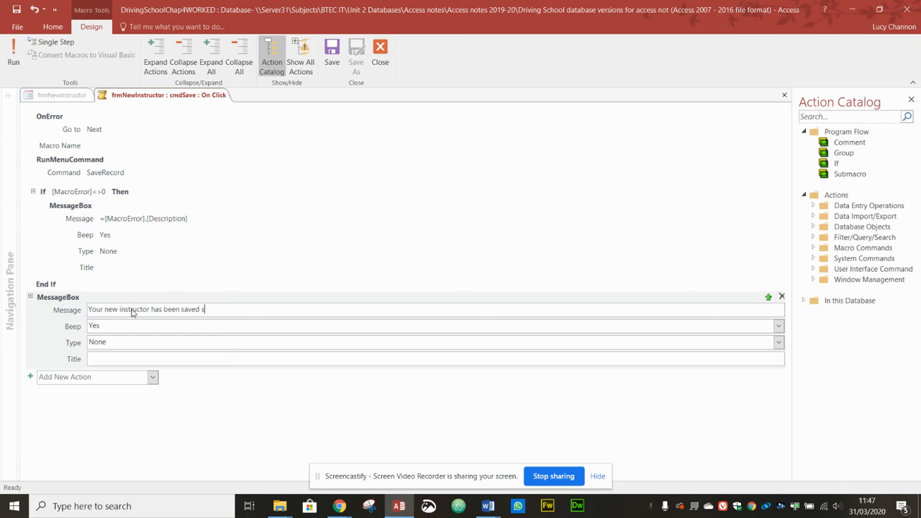
pyautogui.write('uccessfu')
pyautogui.write('lly')
pyautogui.write('Record S')
pyautogui.write('aved')
pyautogui.click(313, 257)
pyautogui.click(58, 320)
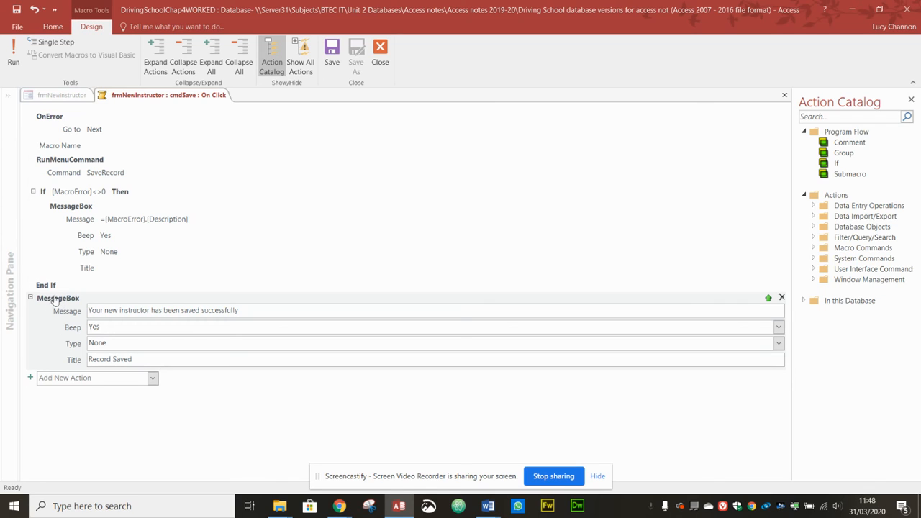
# - Set the new message box's type to Information and move the action directly below RunMenuCommand, before the If block
pyautogui.moveTo(59, 303)
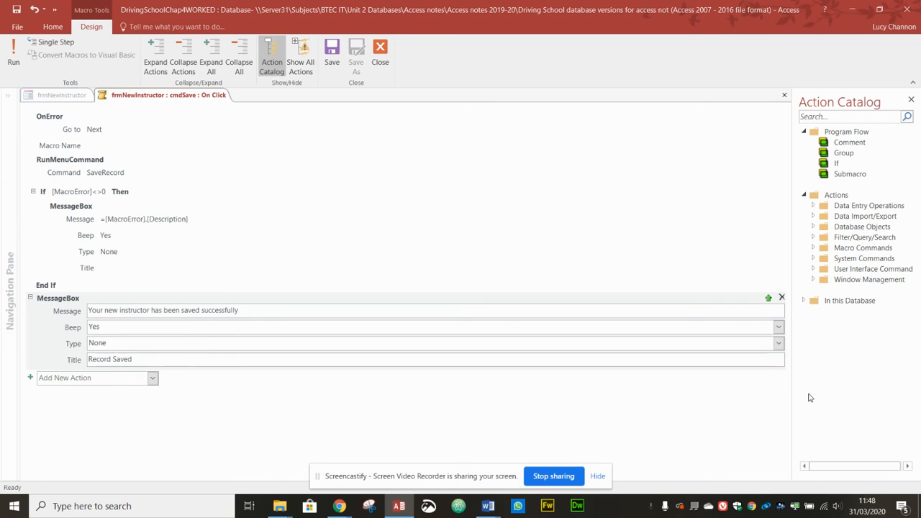
pyautogui.click(778, 344)
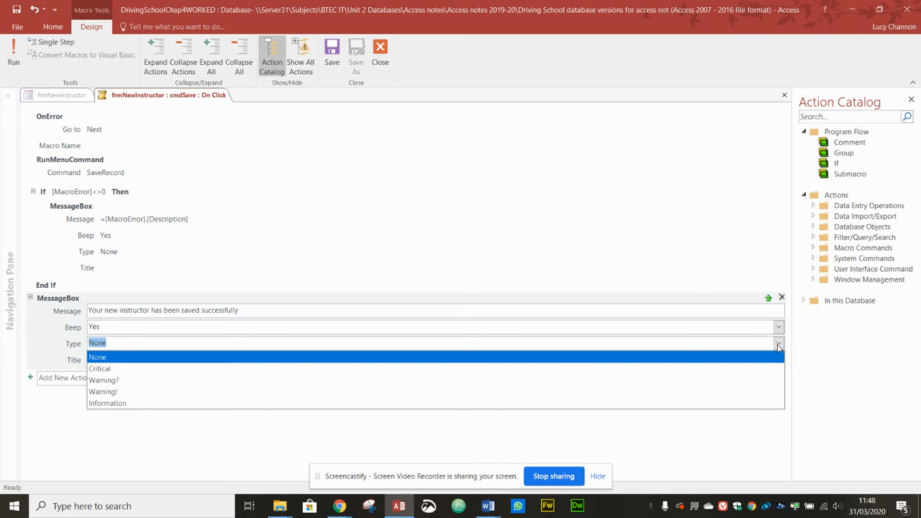
pyautogui.click(106, 404)
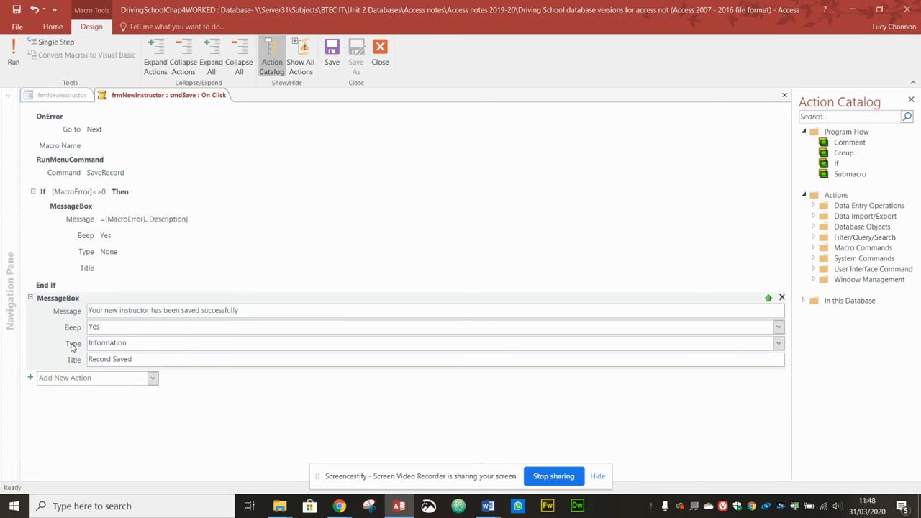
pyautogui.moveTo(57, 301)
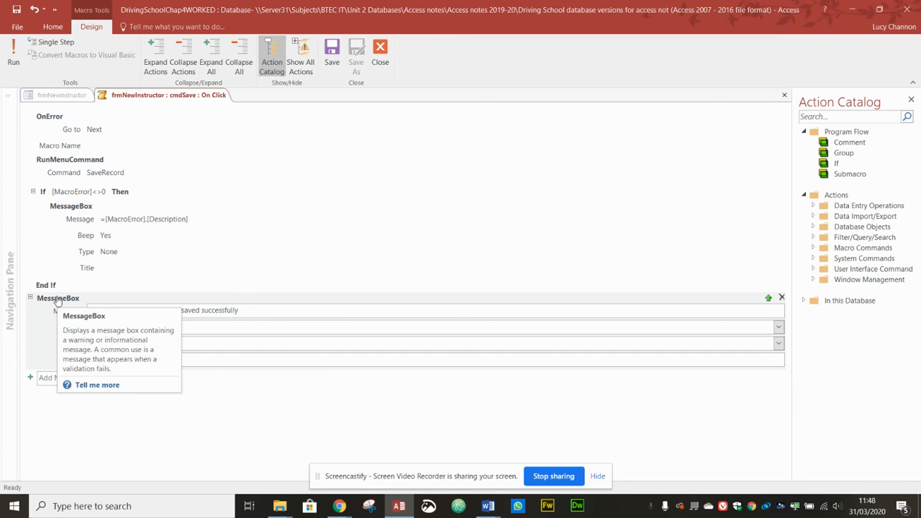
pyautogui.moveTo(57, 301); pyautogui.dragTo(60, 200)
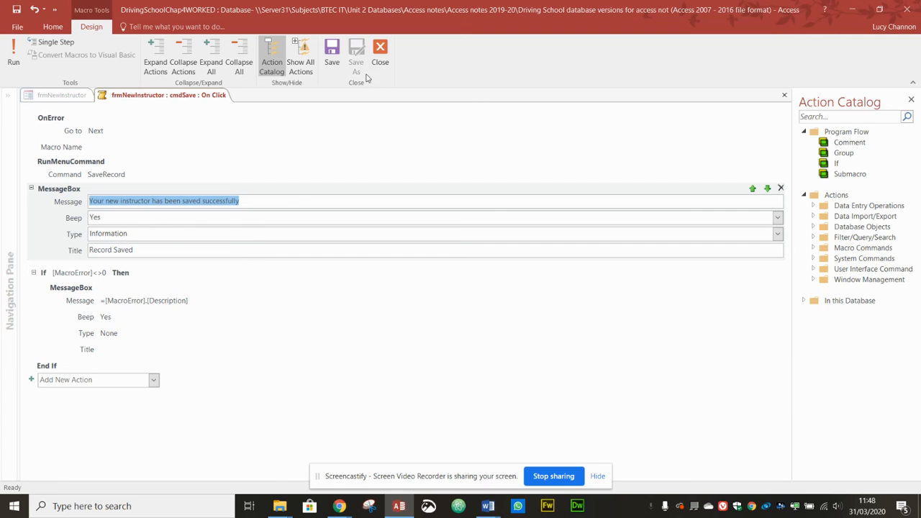
# - Save and close the Save Record button's macro, and save and close frmNewInstructor
pyautogui.click(332, 52)
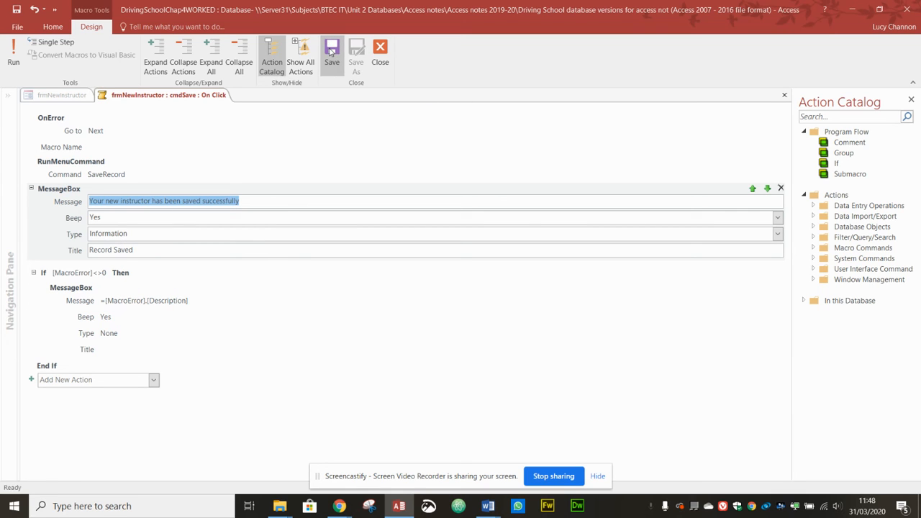
pyautogui.click(381, 55)
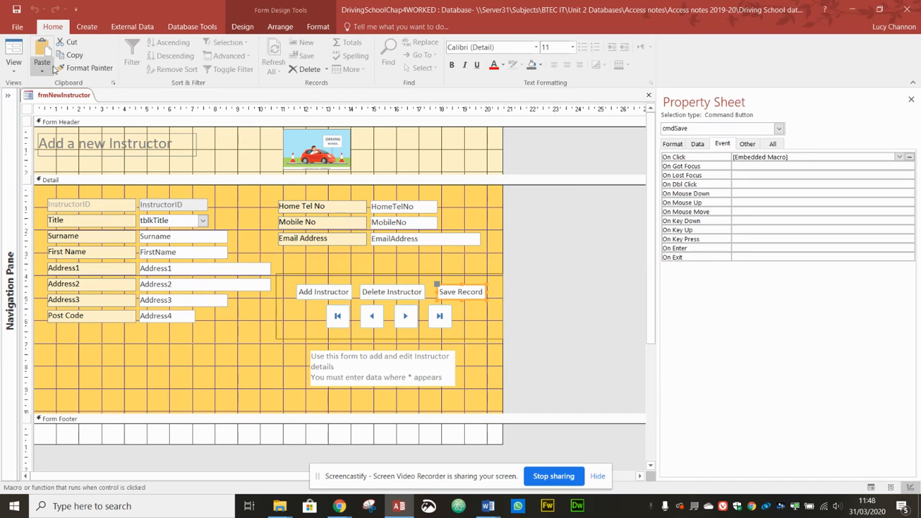
pyautogui.click(16, 12)
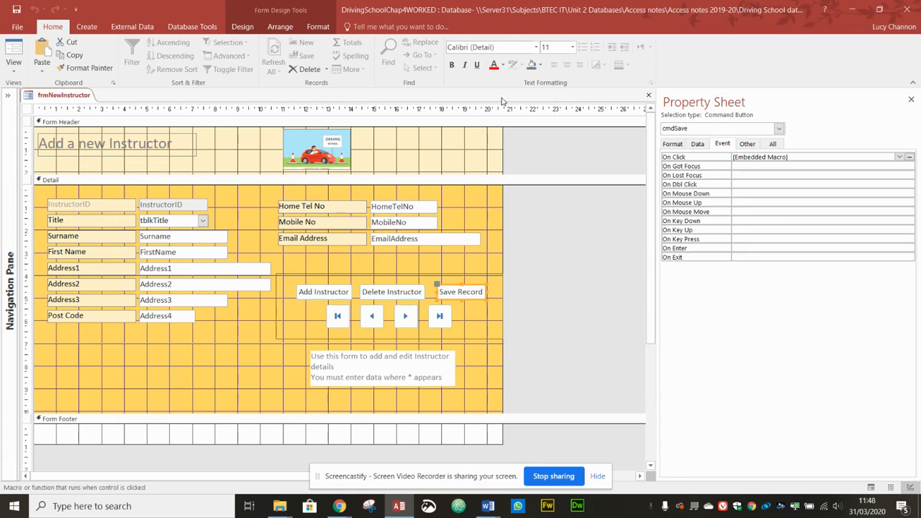
pyautogui.click(650, 98)
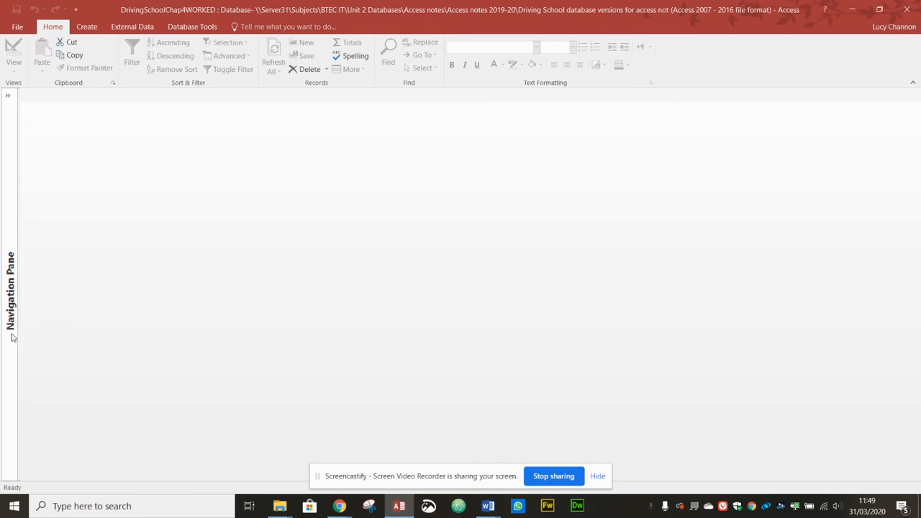
# - Reopen frmNewInstructor in Form View and choose Mrs as the new instructor's title
pyautogui.click(7, 95)
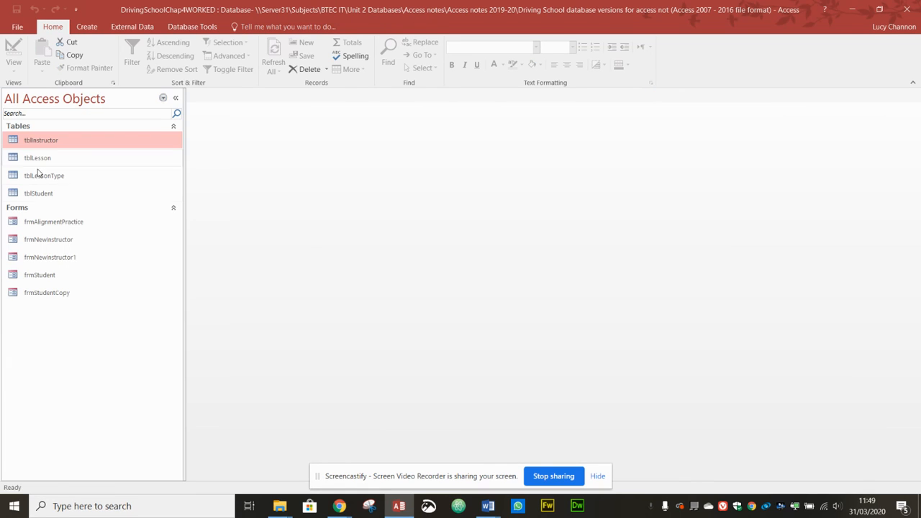
pyautogui.click(64, 241)
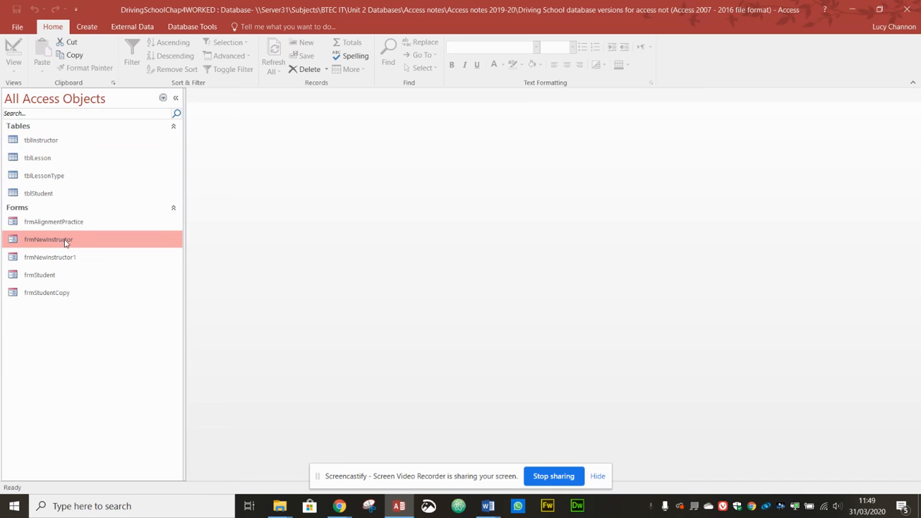
pyautogui.doubleClick(64, 241)
pyautogui.click(367, 186)
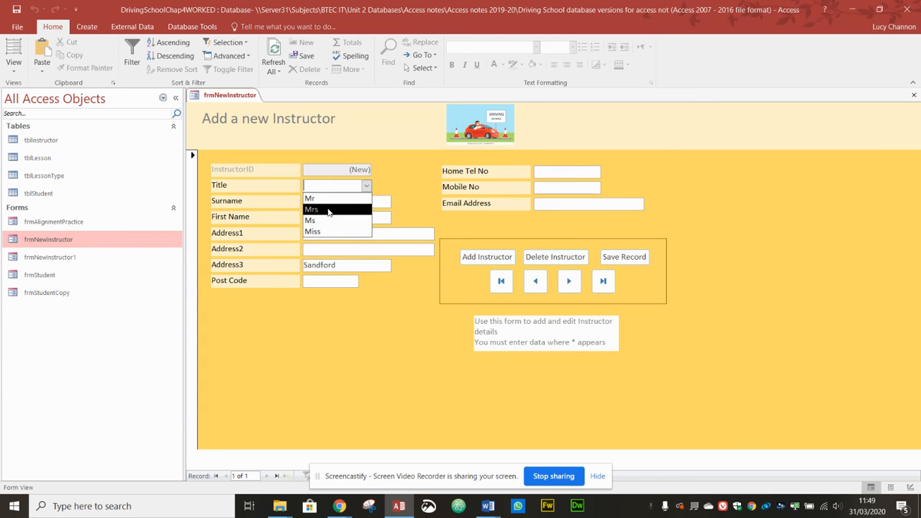
pyautogui.click(328, 210)
# - Fill in the test instructor's surname, first name, first two address lines and post code
pyautogui.click(325, 202)
pyautogui.write('asdf')
pyautogui.click(314, 217)
pyautogui.write('adf')
pyautogui.click(314, 232)
pyautogui.write('asdfasdf')
pyautogui.click(318, 250)
pyautogui.write('asdf')
pyautogui.click(313, 282)
pyautogui.write('RR55 5YY')
# - Enter the test instructor's home telephone number, mobile number and email address, and save the record with the form's Save Record button
pyautogui.click(537, 174)
pyautogui.write('02222 2222222')
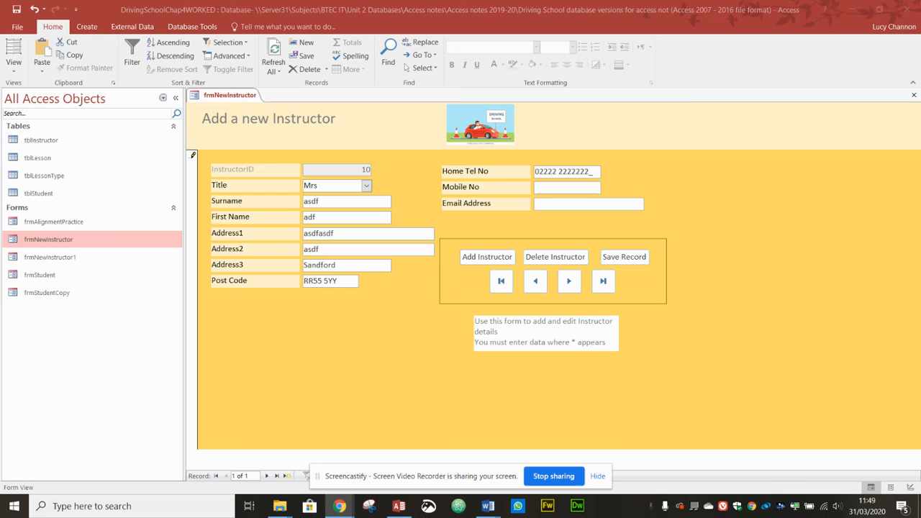
pyautogui.click(593, 172)
pyautogui.click(537, 187)
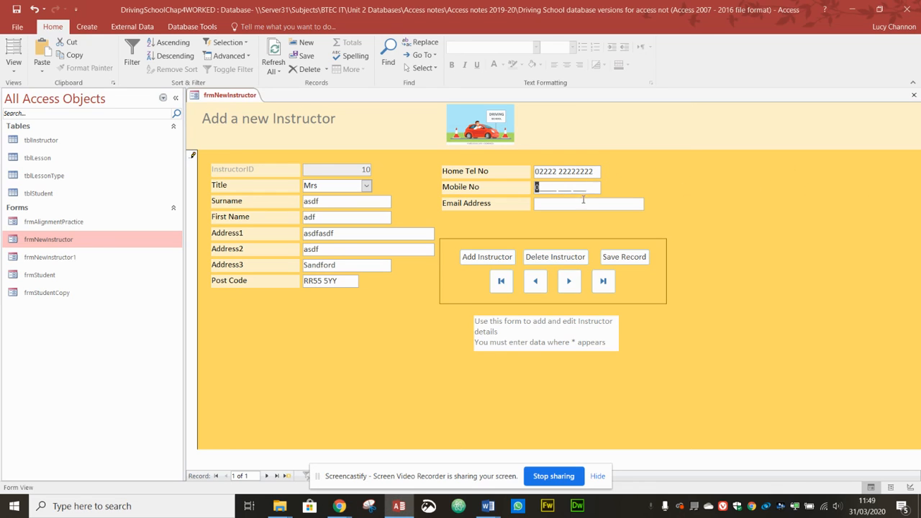
pyautogui.write('07777 777 773')
pyautogui.click(542, 202)
pyautogui.write('a')
pyautogui.press('capslock')
pyautogui.write('SD@ASD')
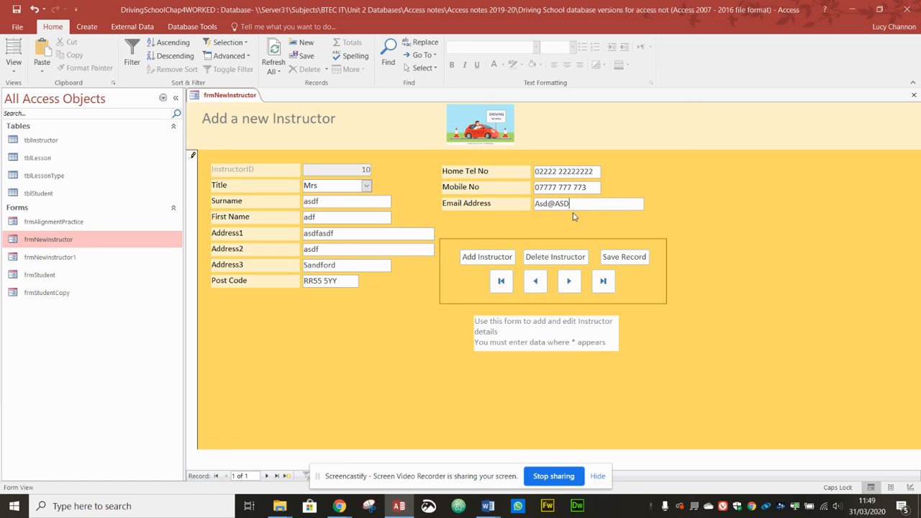
pyautogui.press('capslock')
pyautogui.write('.asd')
pyautogui.click(633, 261)
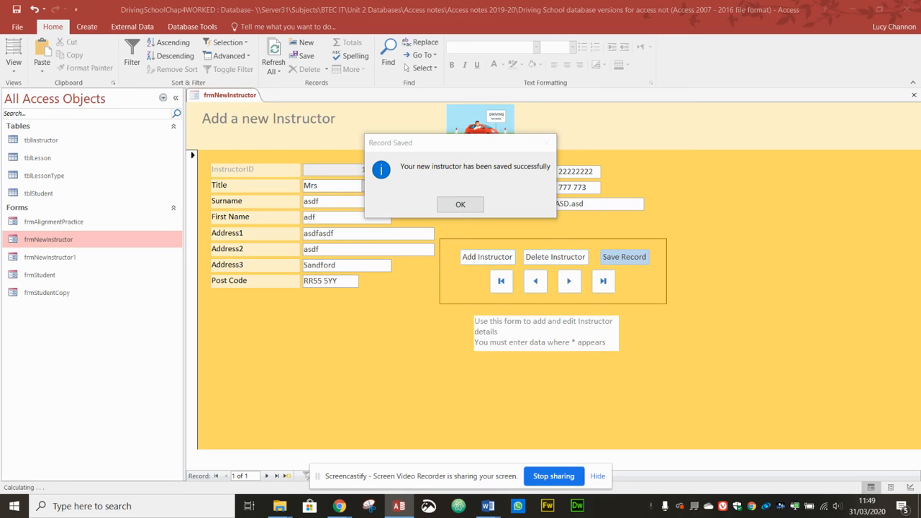
# - Switch to Word and bring the instructions back into view at task 8
pyautogui.hotkey('alt', 'Tab')
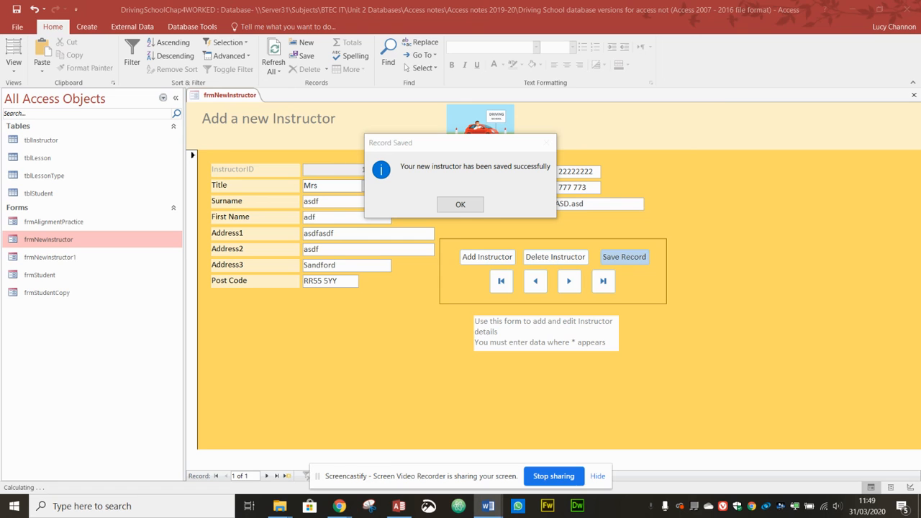
pyautogui.moveTo(0, 9); pyautogui.dragTo(319, 13)
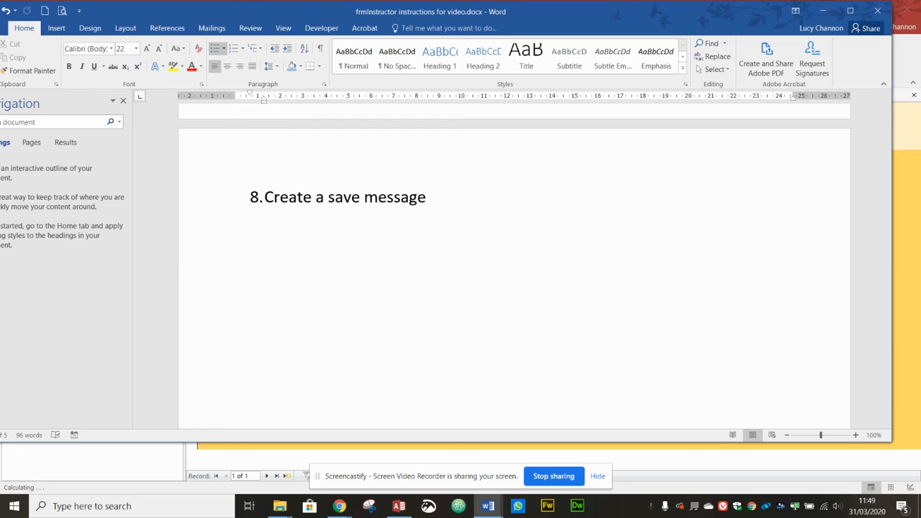